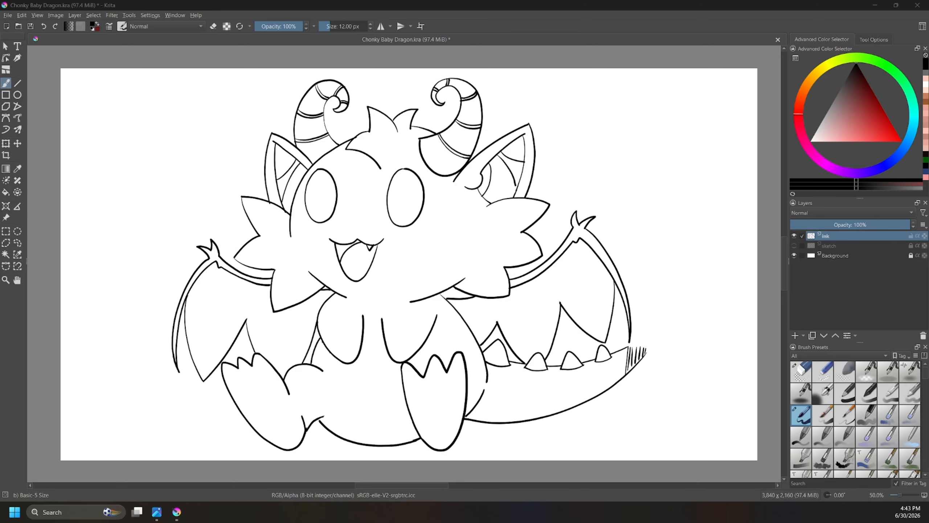
Step: Save the drawing as the Krita document Chonky Baby Dragon, replacing the existing file in the Artwork folder
click(8, 16)
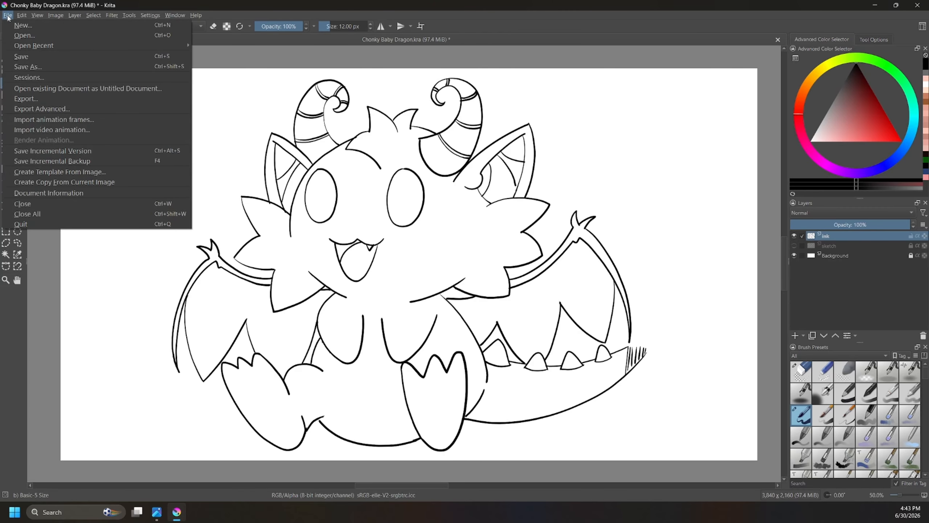
click(37, 68)
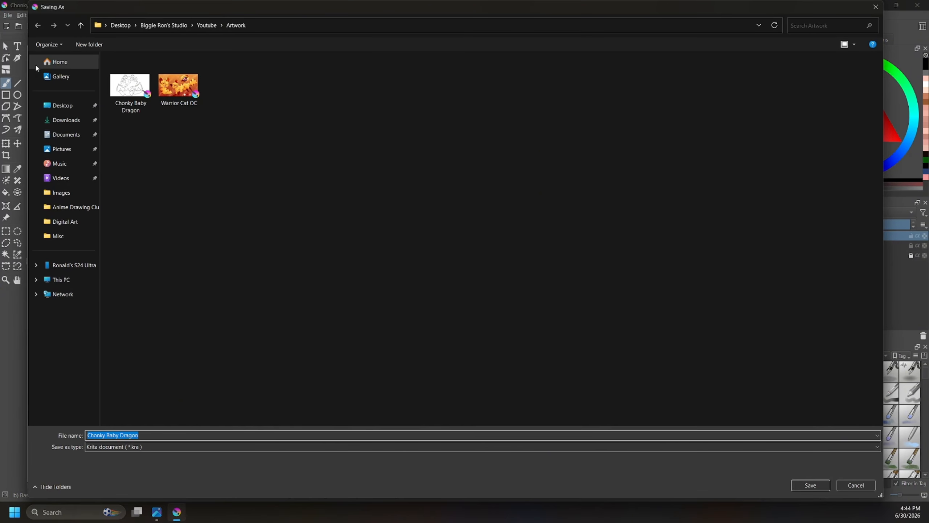
click(135, 88)
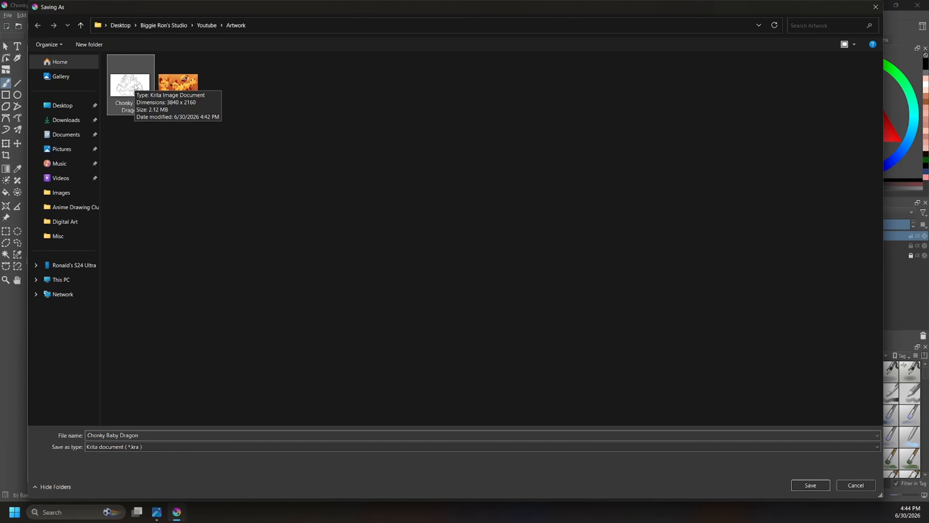
click(811, 485)
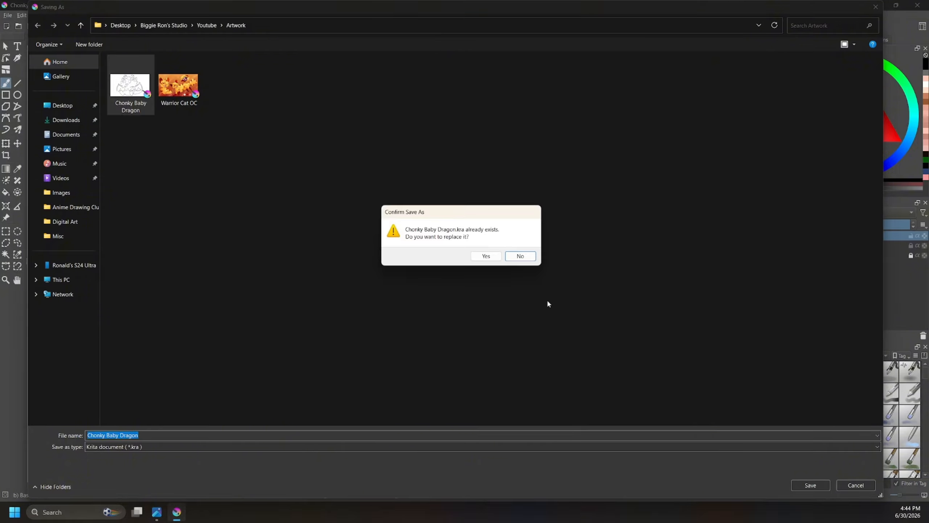
click(486, 255)
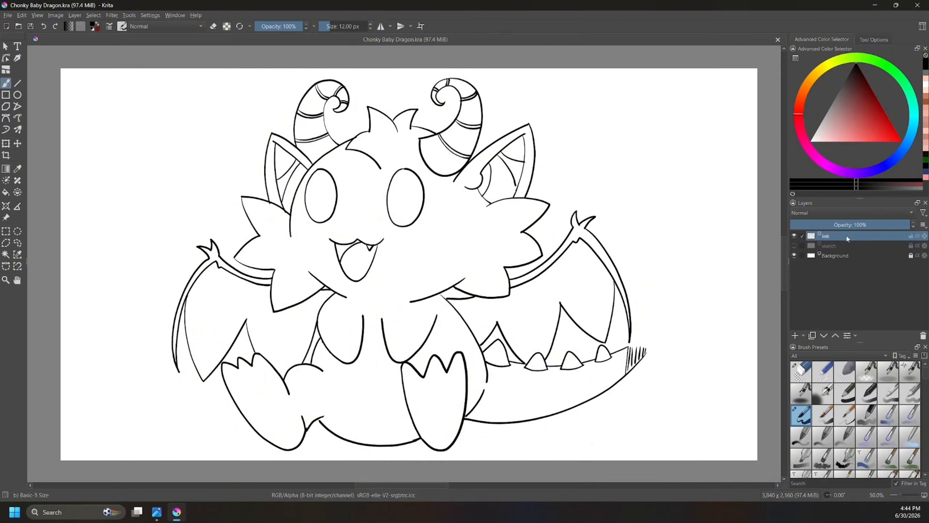
Step: Duplicate the ink layer and rename the copy as "line art"
click(813, 336)
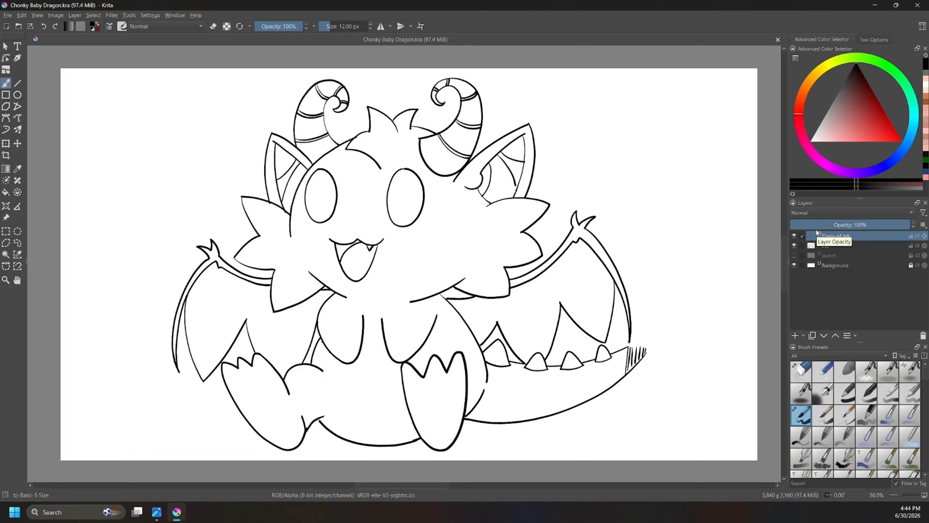
double_click(846, 239)
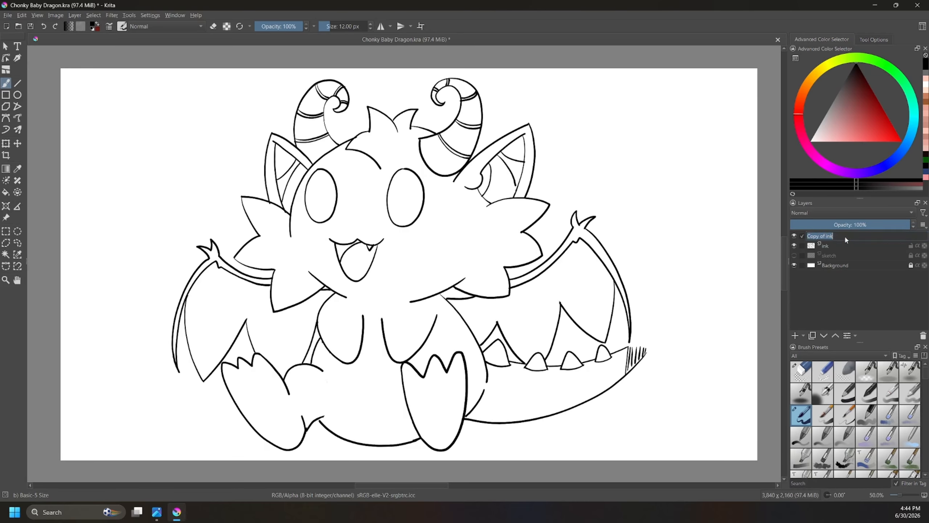
text(ink)
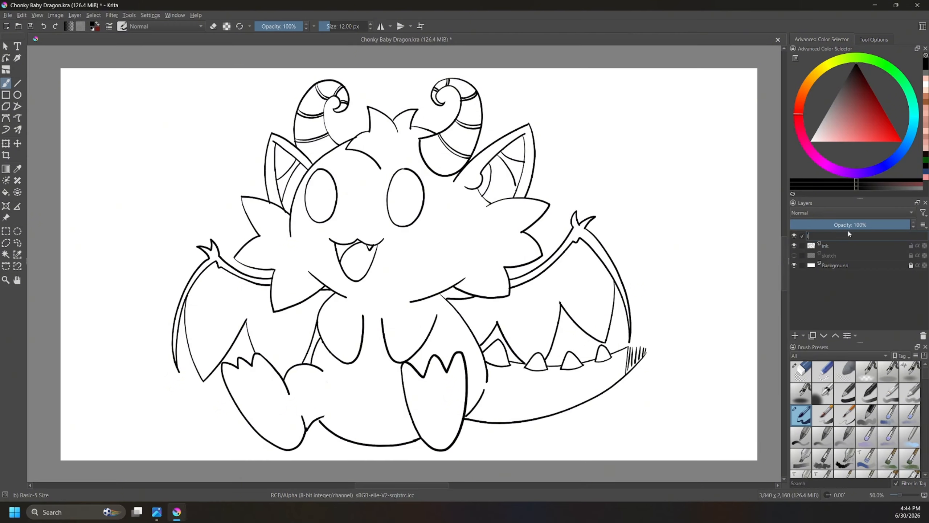
key(BackSpace)
key(BackSpace)
key(BackSpace)
text(line art)
key(Return)
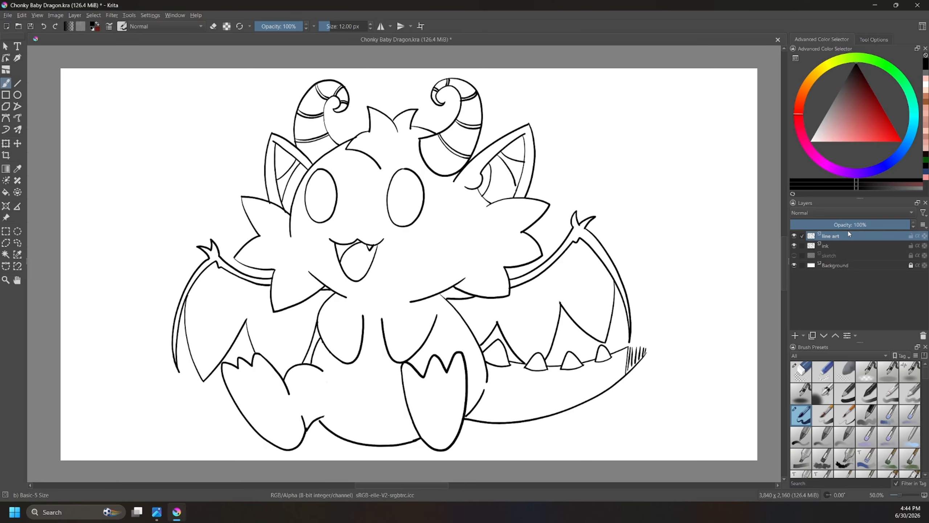
Step: Rename the original ink layer as "base color"
click(829, 246)
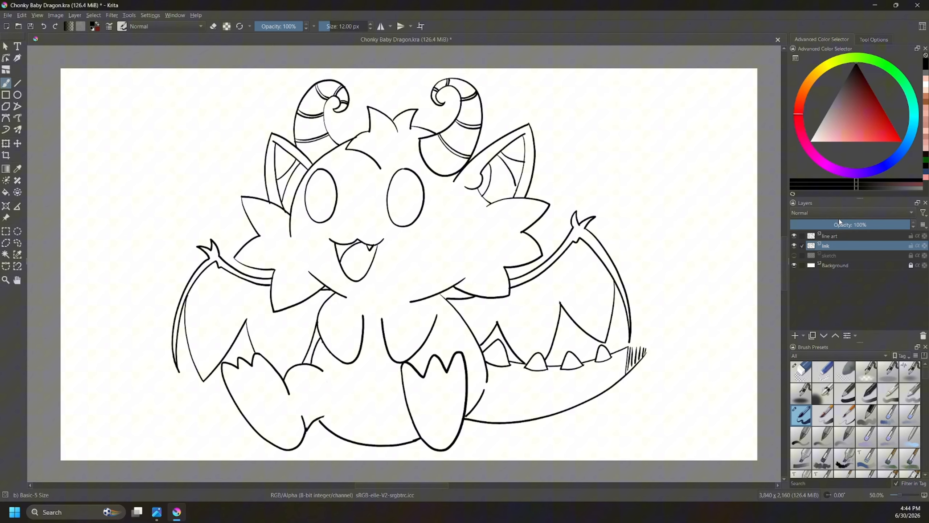
double_click(831, 245)
text(ba)
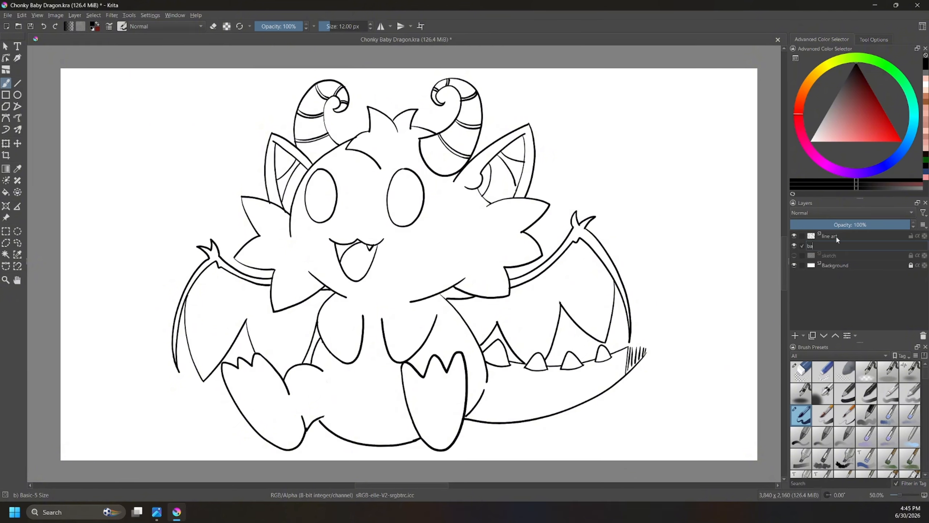
text(se color)
key(Return)
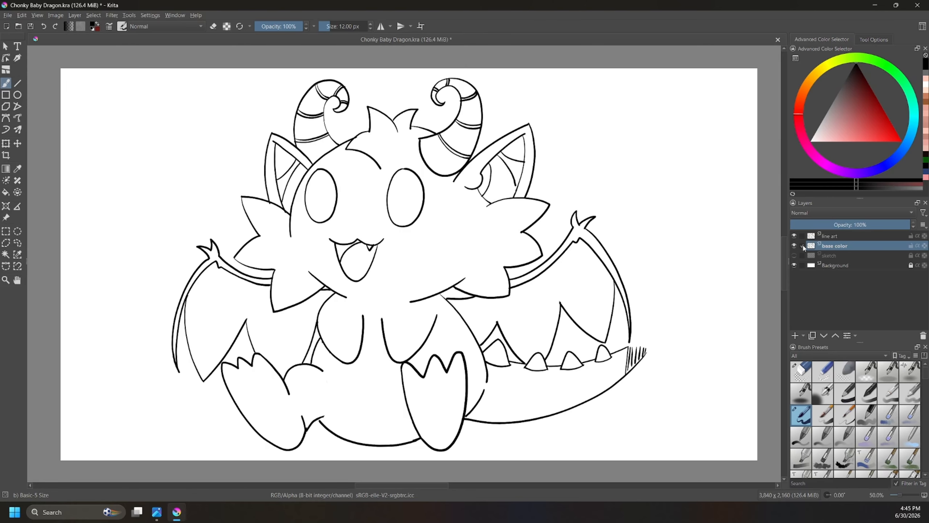
Step: Hide the base color layer and make the line art layer active
mouse_move(802, 236)
click(794, 245)
click(843, 236)
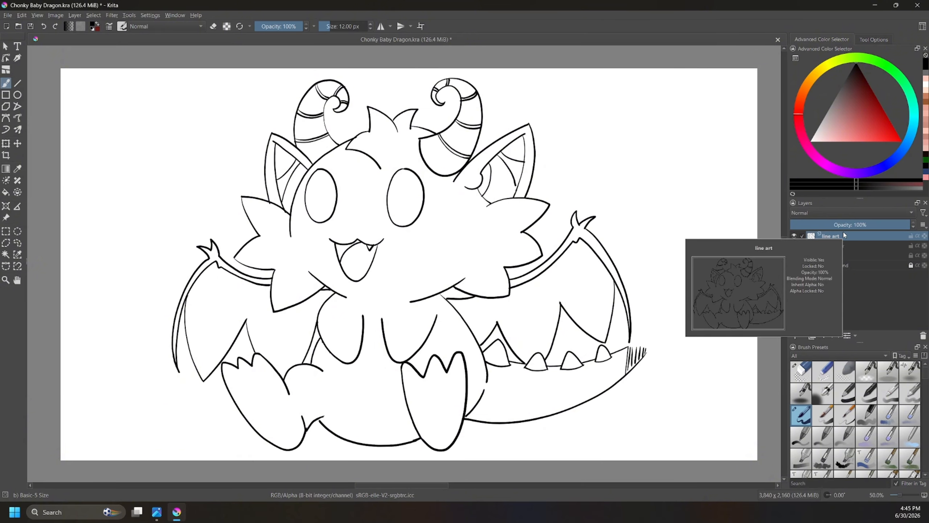
Step: Try a bright red fill inside the dragon's right-hand eye on the line art layer, and undo it after inspecting the edges
click(6, 192)
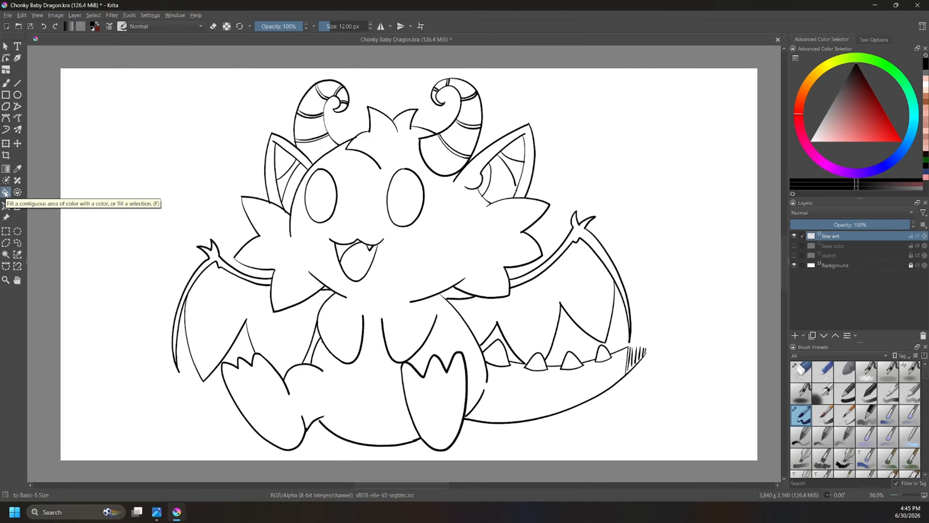
scroll(415, 190, up, 4)
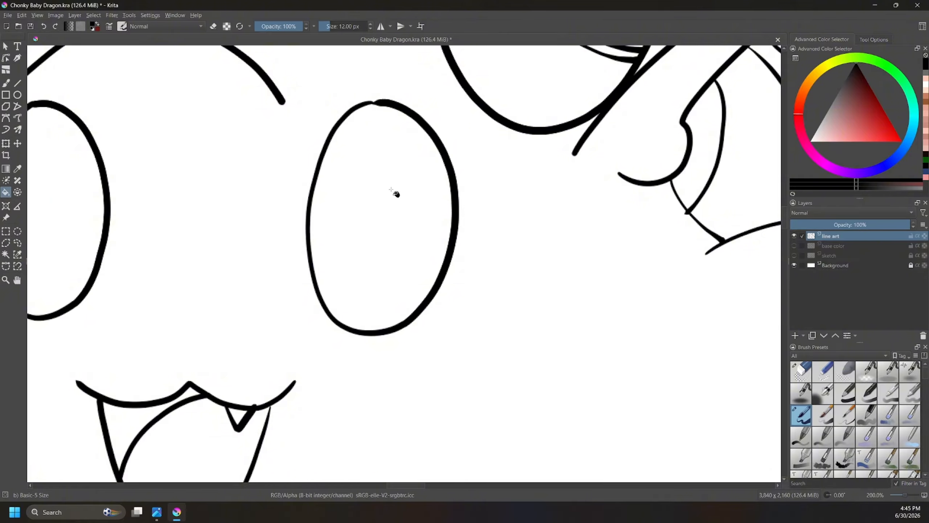
drag(878, 124, 899, 143)
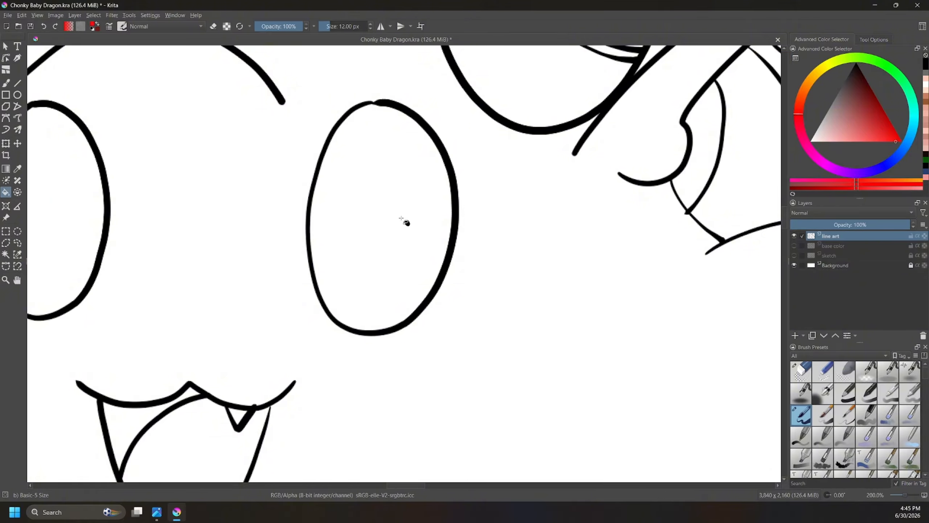
click(377, 199)
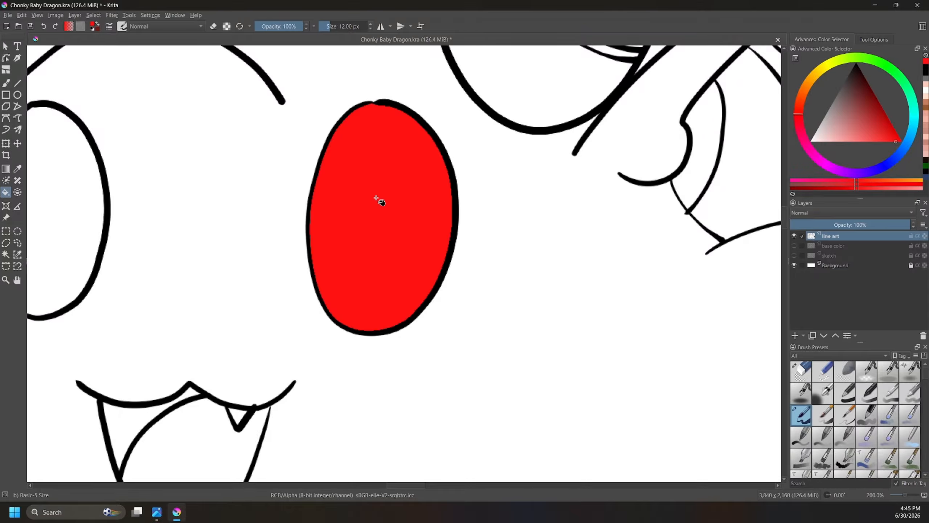
scroll(353, 235, up, 4)
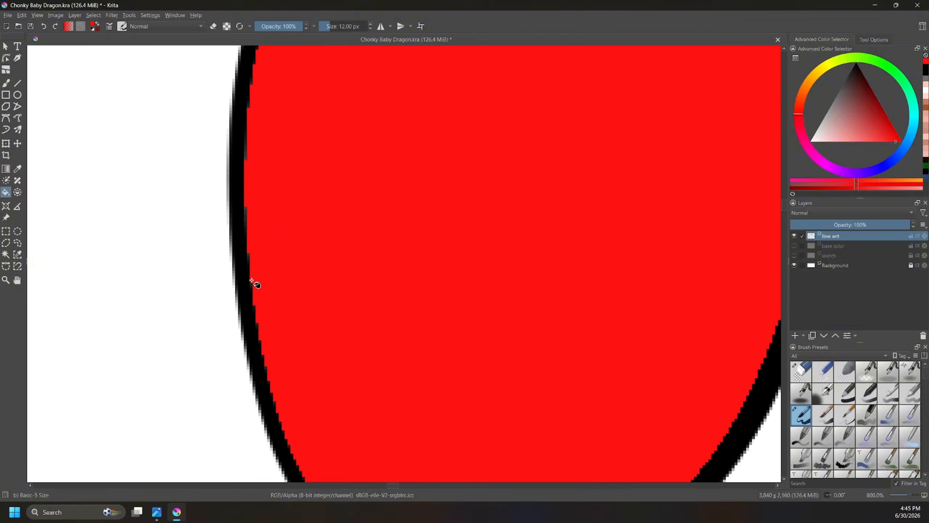
scroll(252, 280, down, 2)
scroll(260, 288, down, 1)
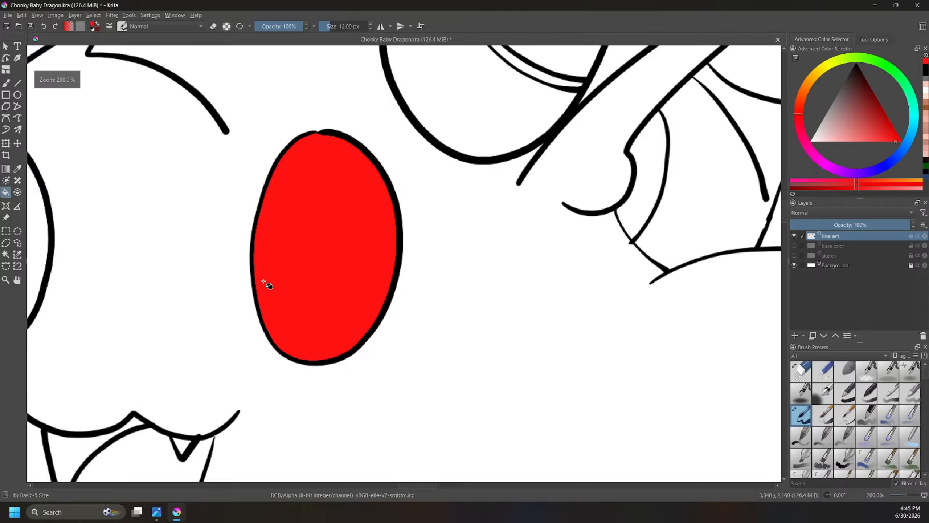
scroll(265, 284, down, 1)
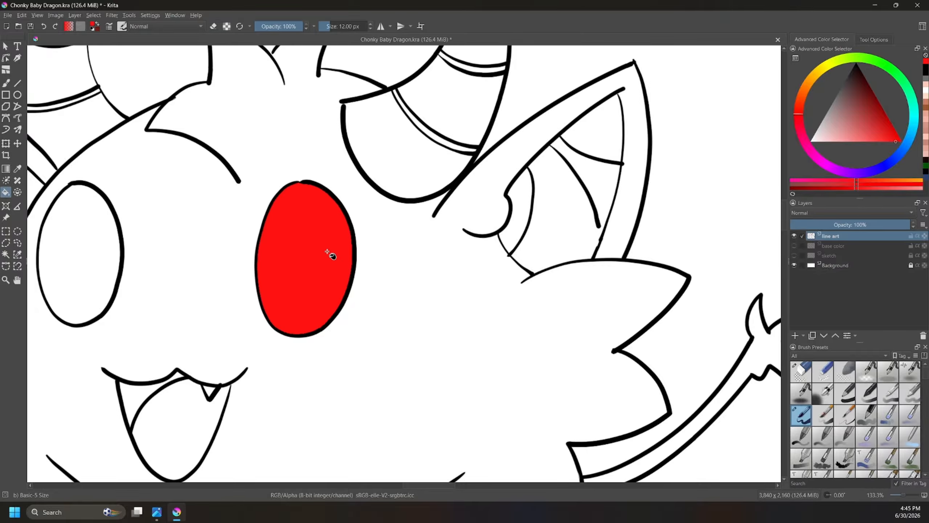
key(ctrl+z)
Step: Try the red fill in the right-hand eye with Grow set to 0 px, and undo it after inspecting the edges
click(874, 39)
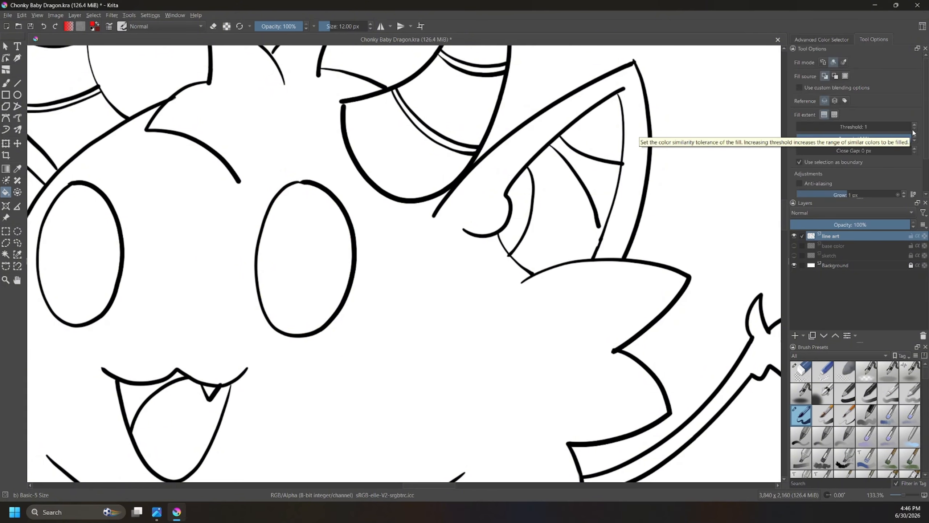
click(904, 197)
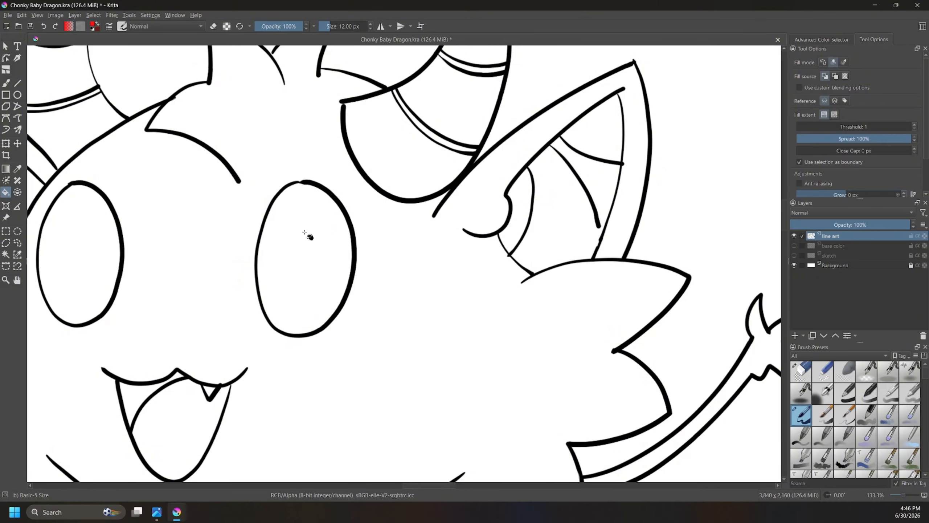
click(306, 258)
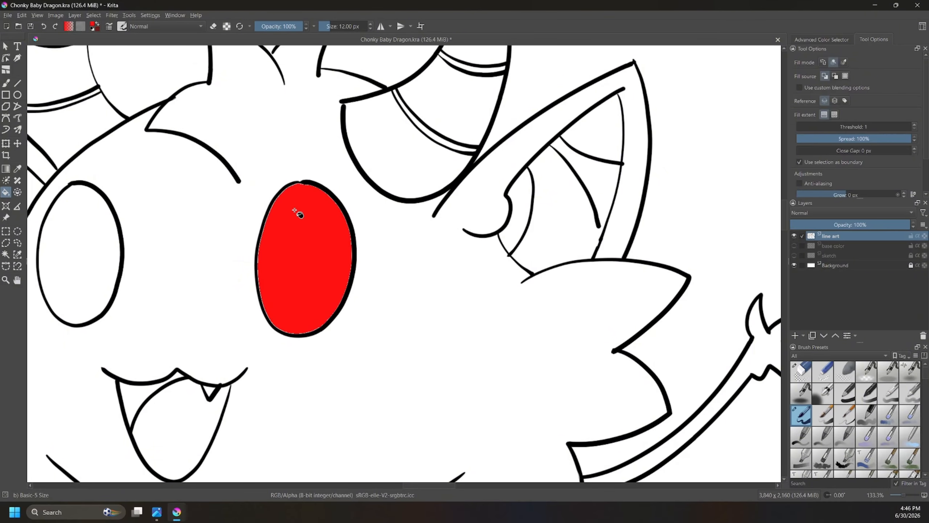
scroll(297, 210, up, 4)
scroll(248, 215, up, 1)
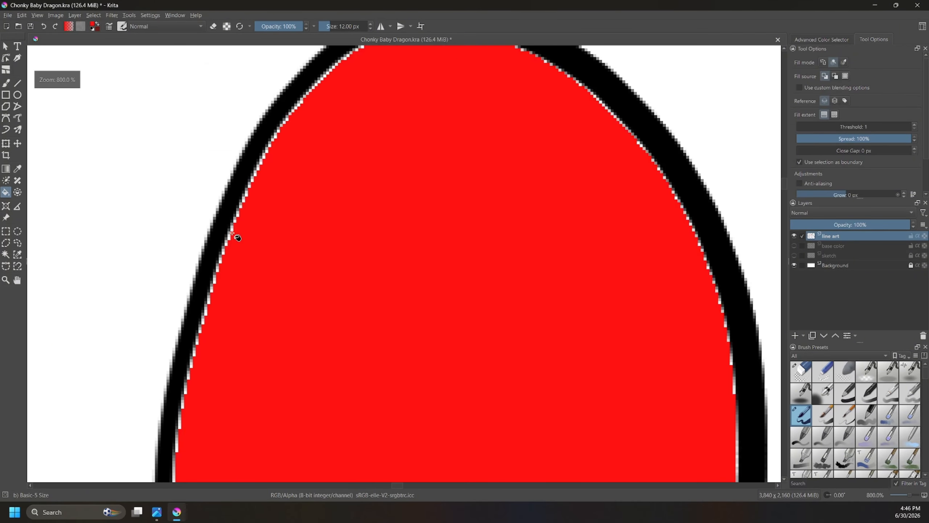
scroll(404, 133, down, 2)
scroll(462, 209, down, 2)
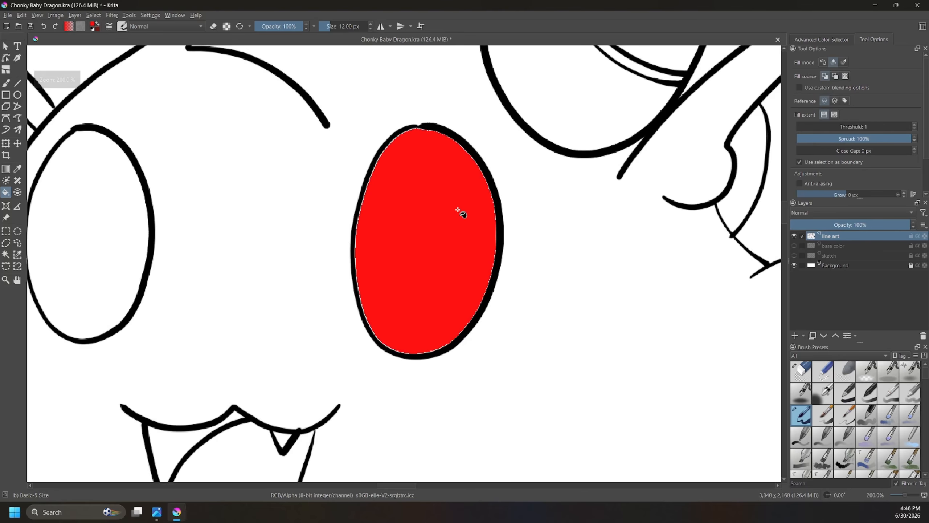
scroll(462, 209, up, 3)
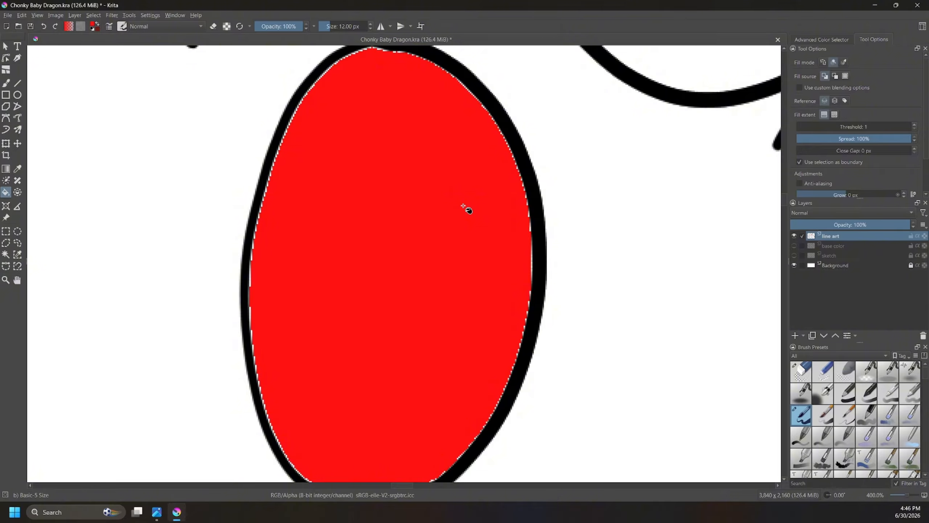
scroll(463, 207, down, 1)
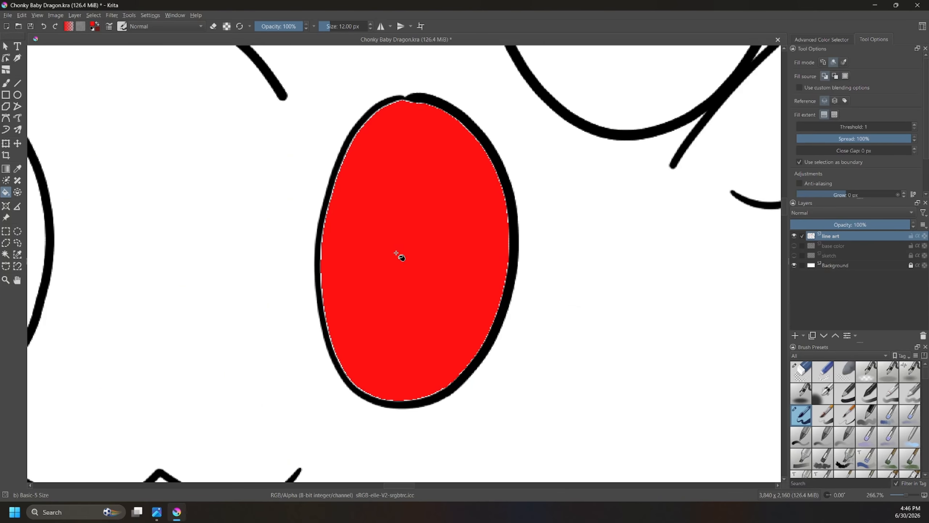
key(ctrl+z)
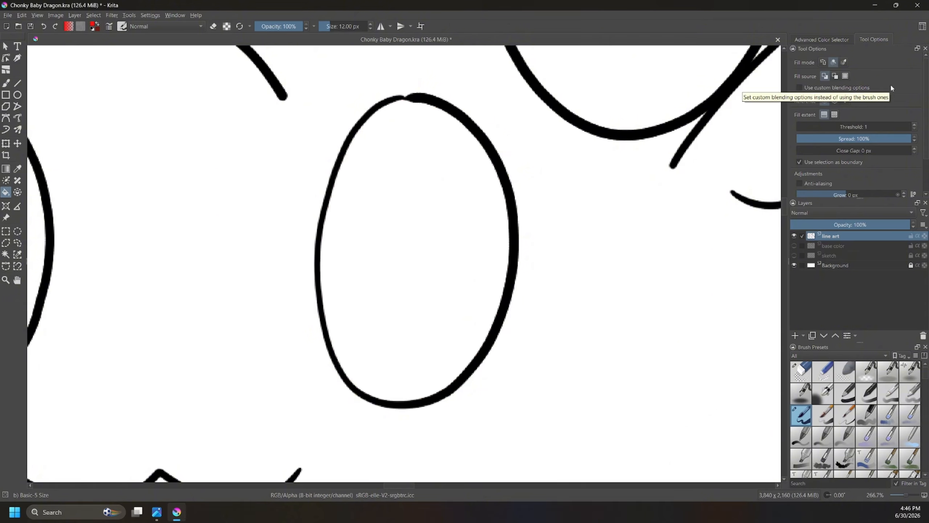
Step: Set the Fill tool's Grow adjustment to 1 px
click(841, 39)
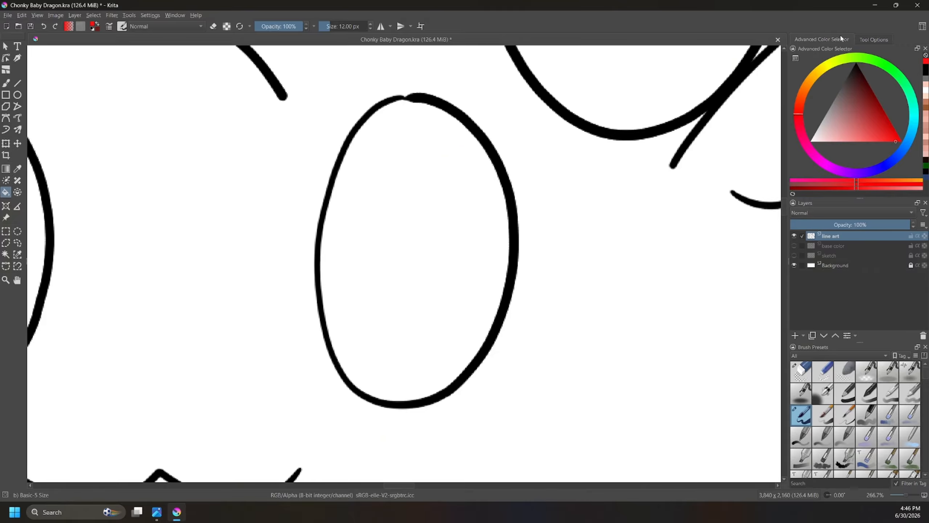
click(874, 40)
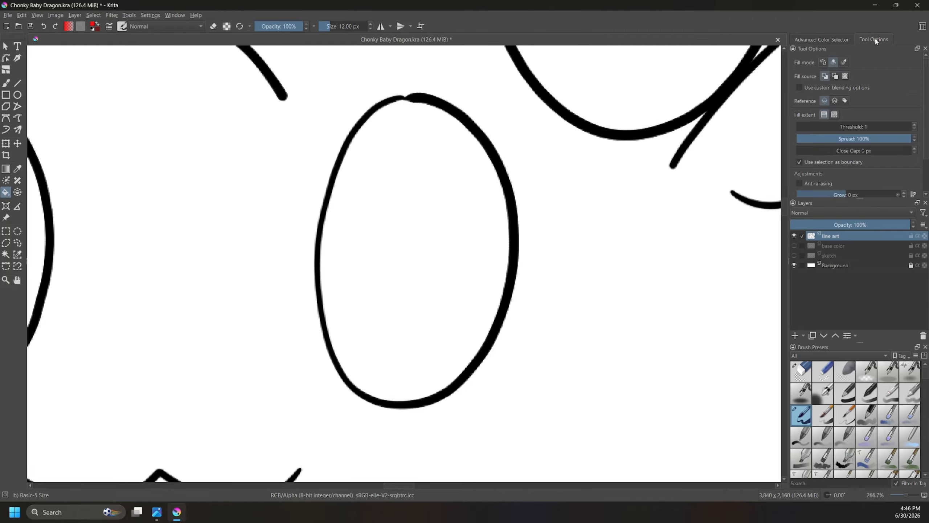
click(904, 193)
scroll(926, 156, down, 3)
scroll(926, 157, down, 1)
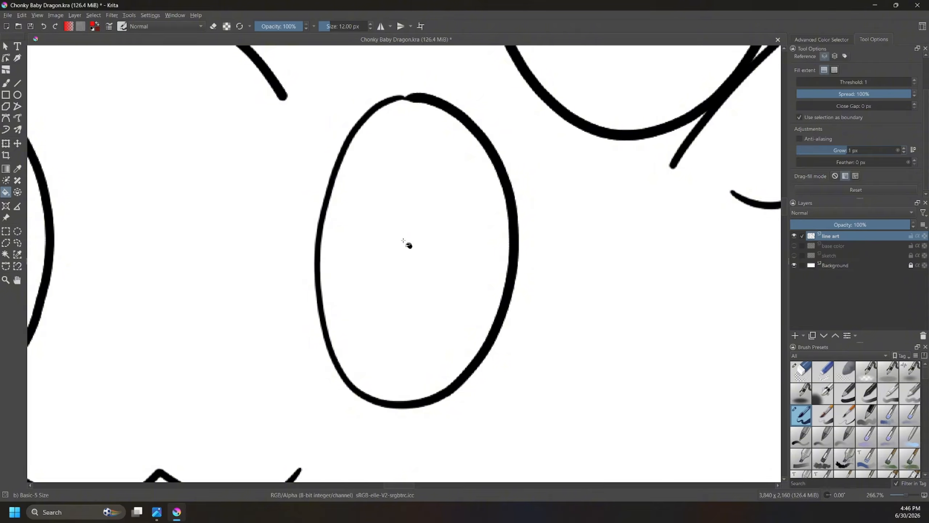
Step: Test the red fill in the right-hand eye with the 1 px Grow setting, and undo it after checking the outline
click(408, 244)
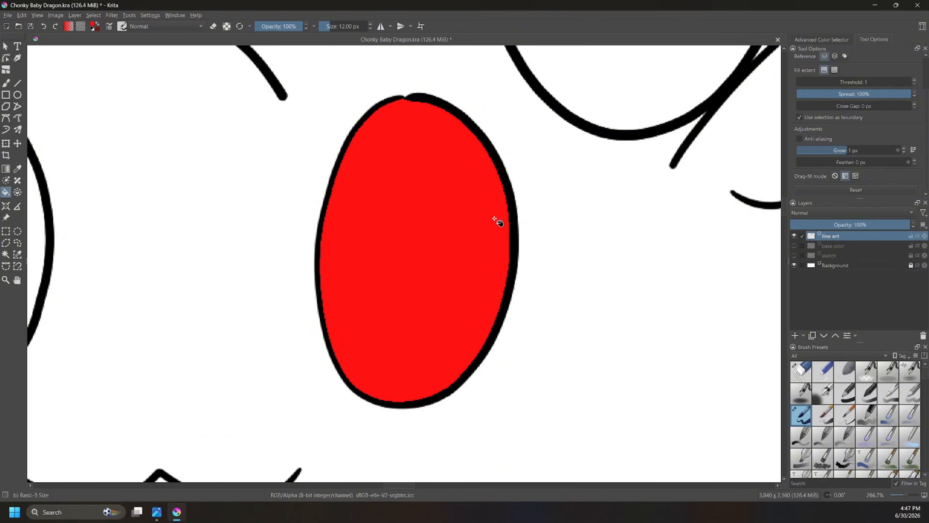
key(1)
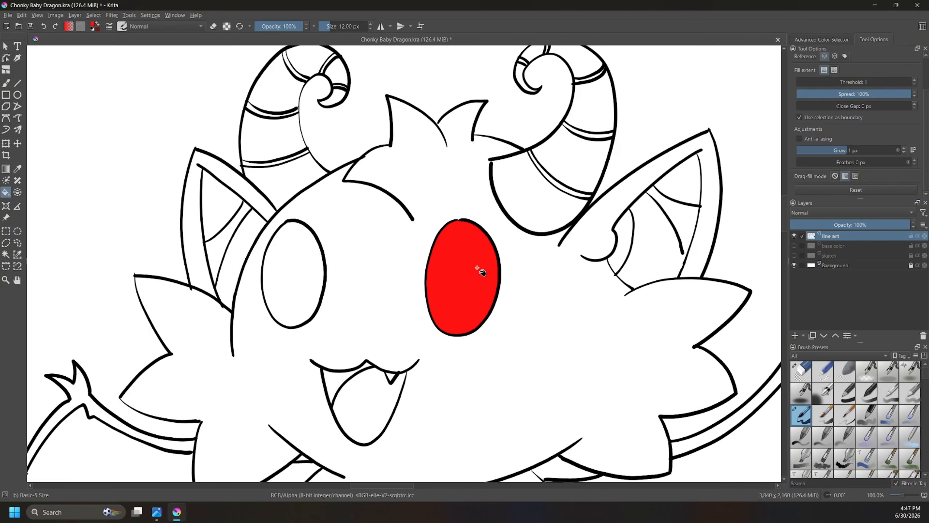
scroll(486, 277, up, 3)
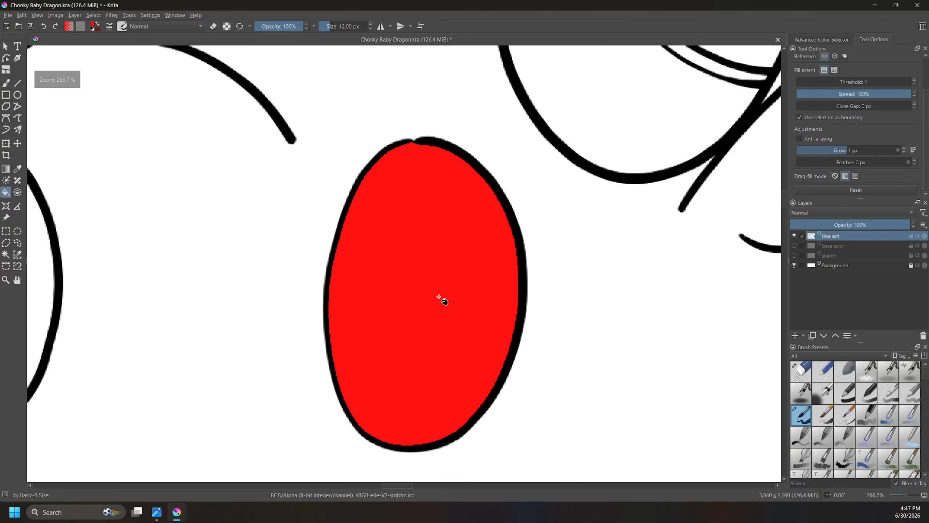
scroll(439, 297, down, 1)
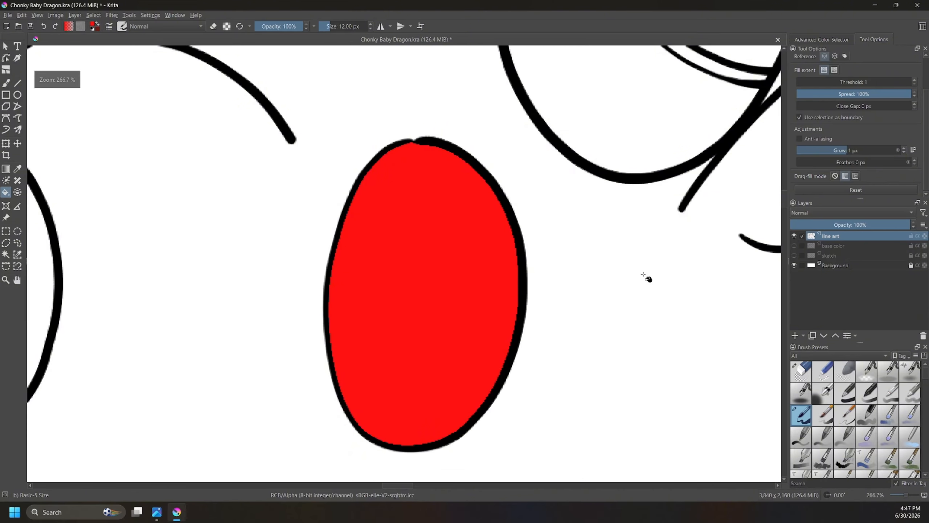
key(ctrl+z)
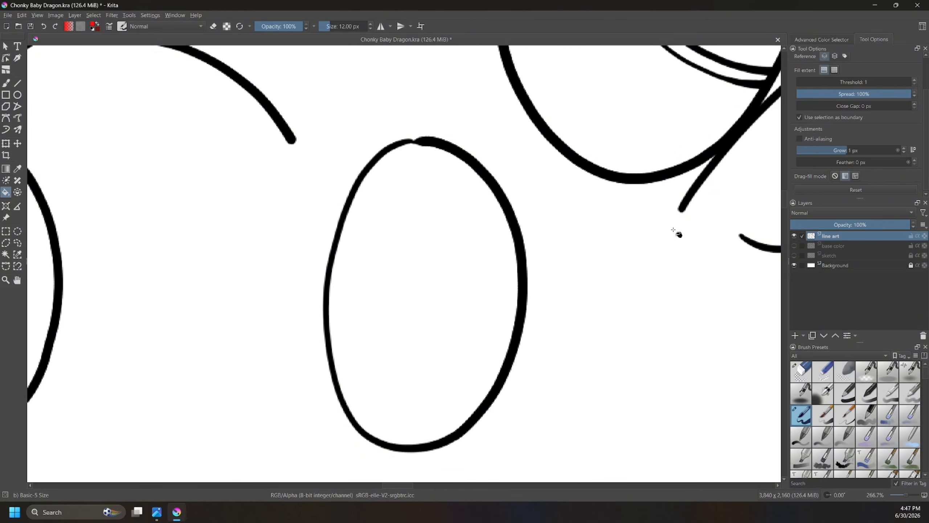
Step: Lock the line art layer, and make the base color layer visible and active
click(912, 236)
click(795, 246)
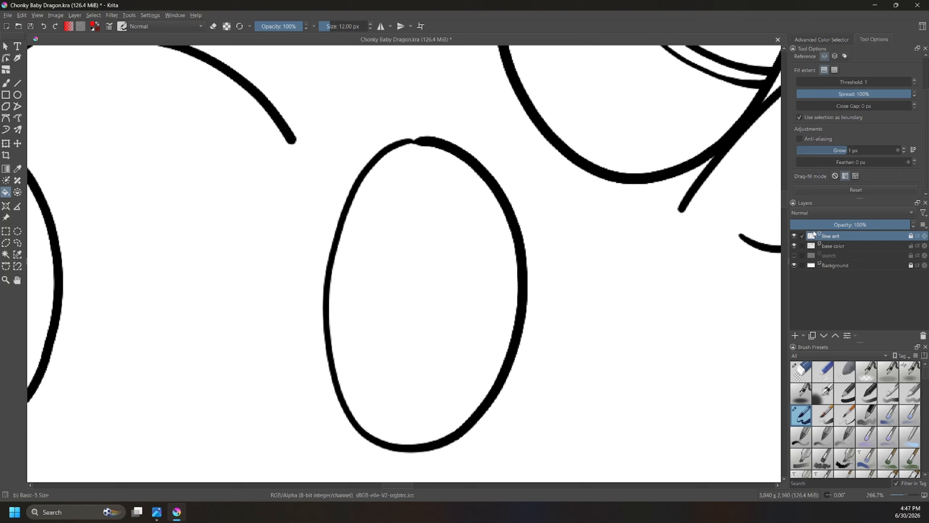
click(849, 245)
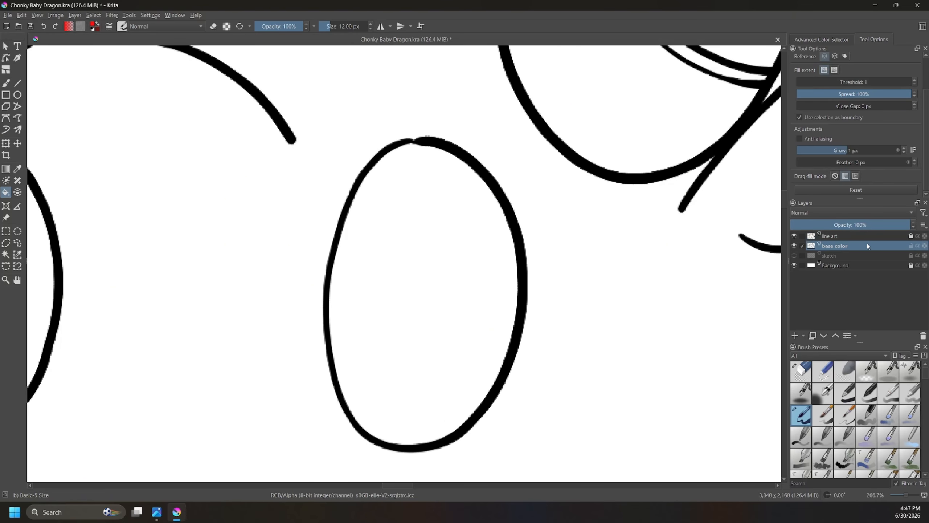
mouse_move(869, 244)
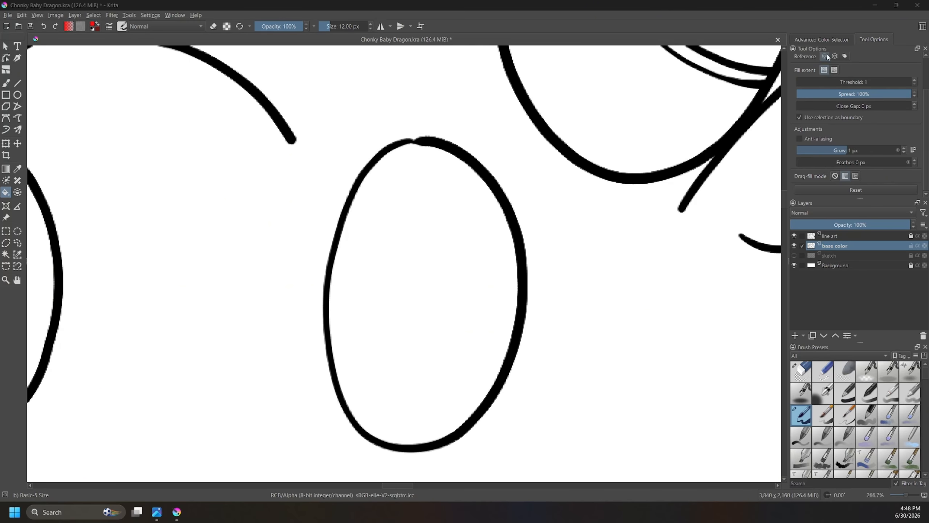
Step: Fill the dragon's right-hand eye with red on the base color layer, repeating the fill several times to test how it grows
click(835, 40)
click(456, 263)
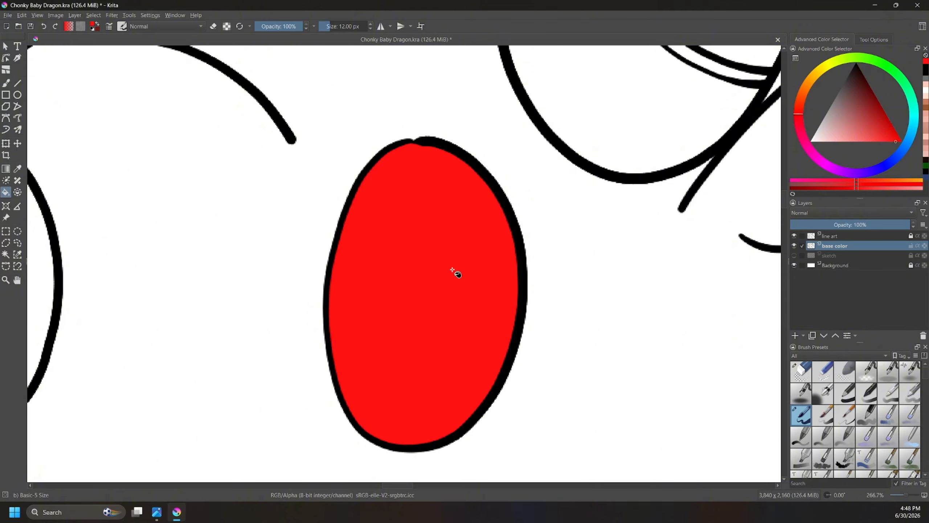
click(433, 311)
click(434, 312)
click(435, 313)
click(434, 314)
click(435, 314)
click(434, 314)
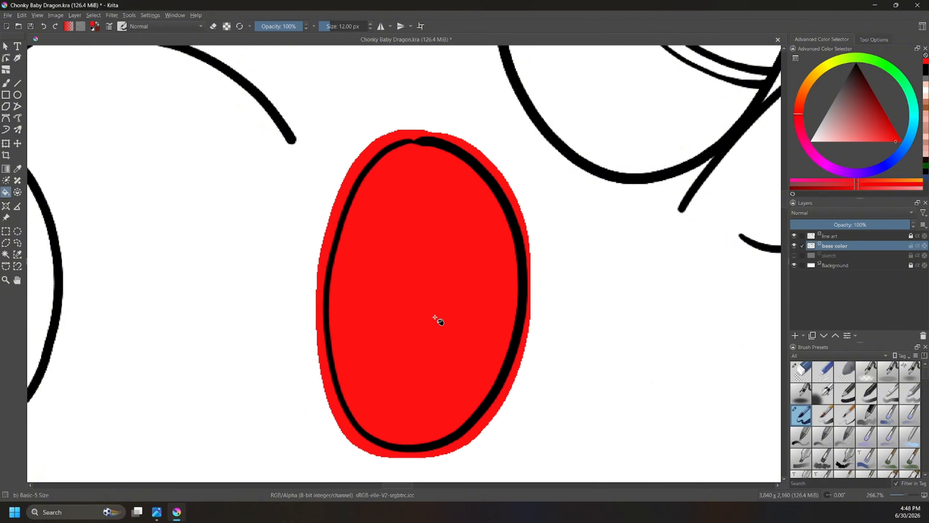
click(434, 312)
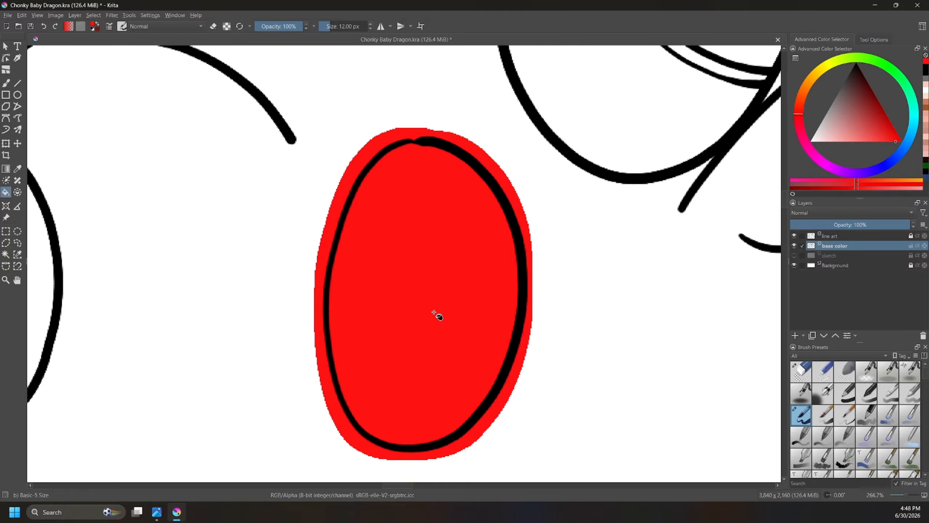
Step: Undo the repeated red fills in the right-hand eye
key(ctrl+z)
key(ctrl+z)
key(ctrl+z)
key(ctrl+z)
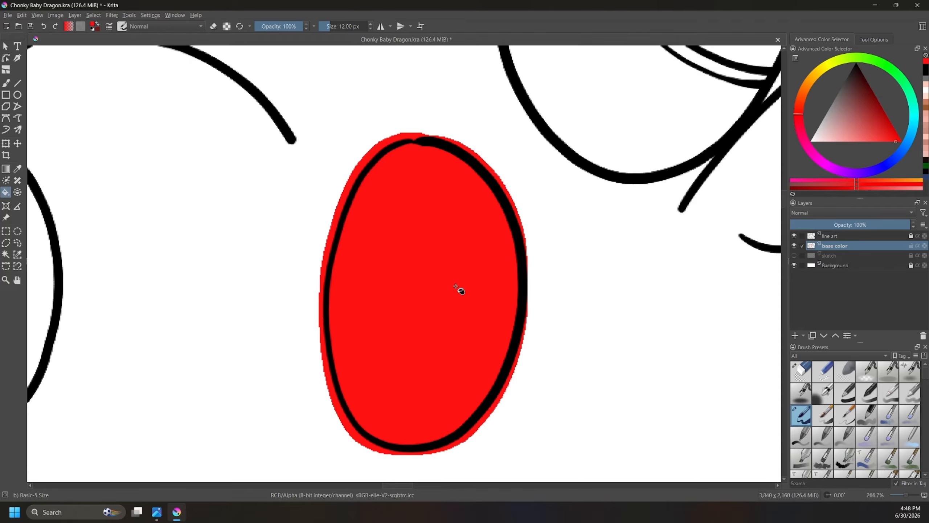
key(ctrl+z)
key(ctrl+z)
key(ctrl+z)
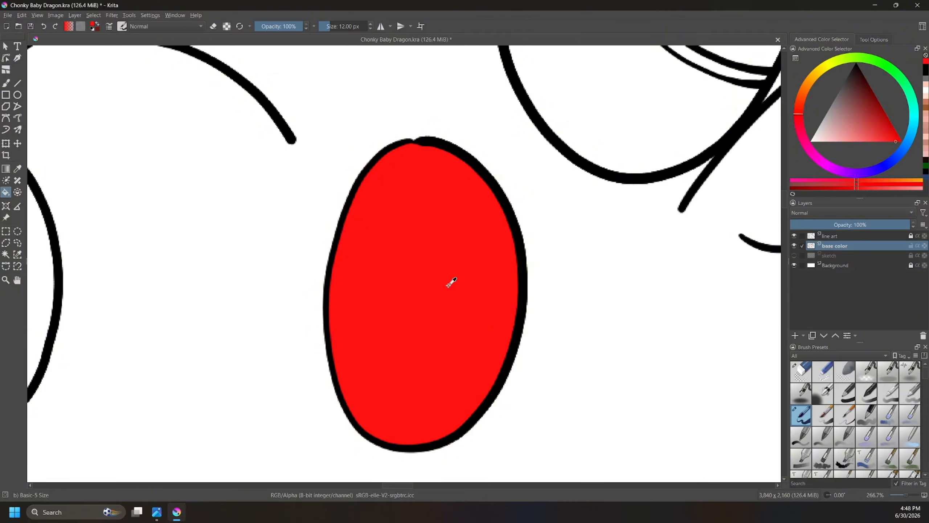
key(ctrl+z)
Step: Test a single red fill in the right-hand eye on the base color layer, inspect its edges, and undo it
click(449, 285)
key(1)
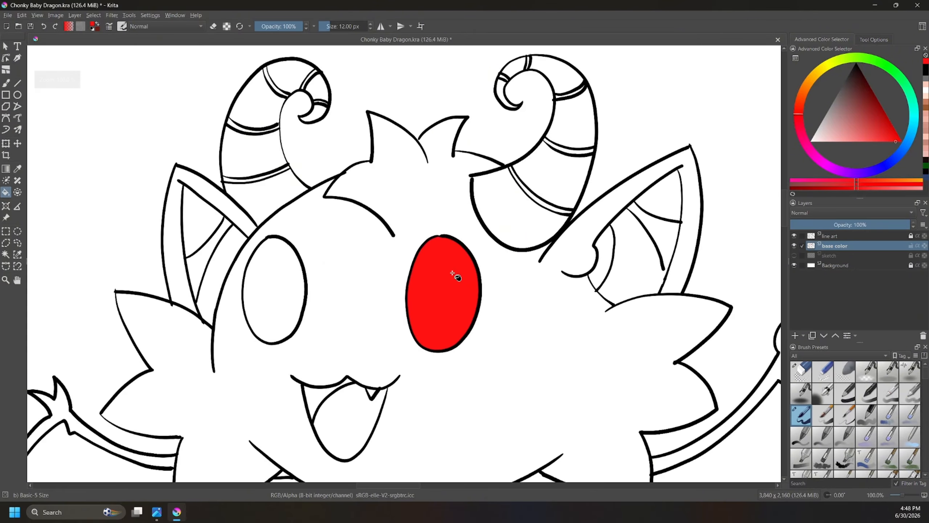
scroll(457, 270, up, 6)
scroll(464, 254, down, 4)
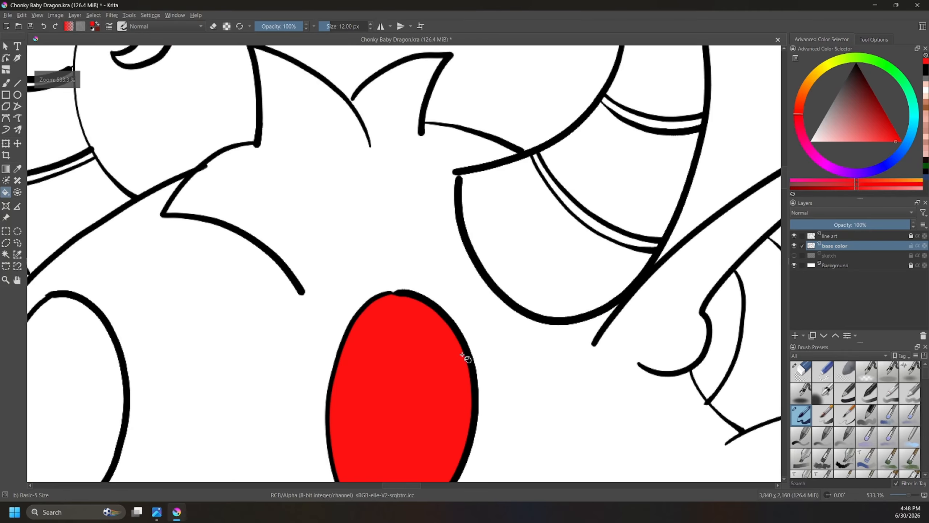
scroll(462, 350, down, 1)
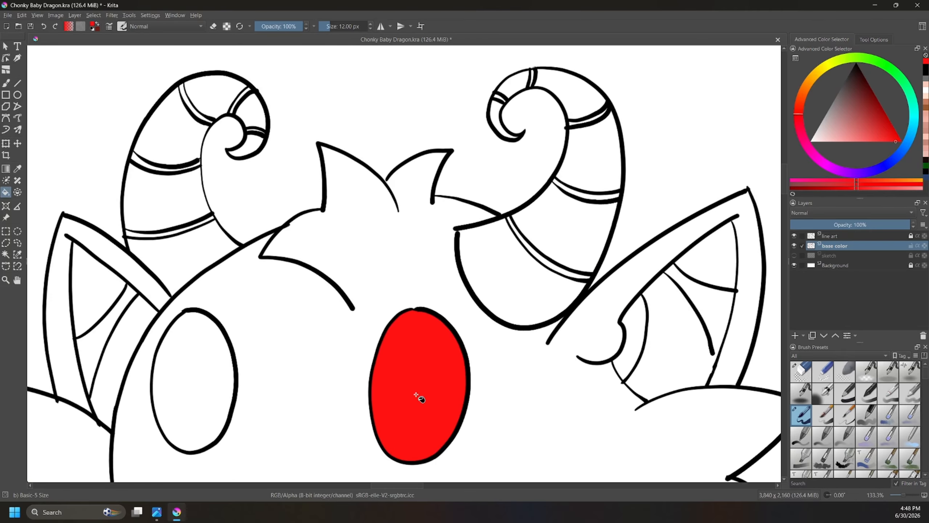
drag(419, 390, 475, 284)
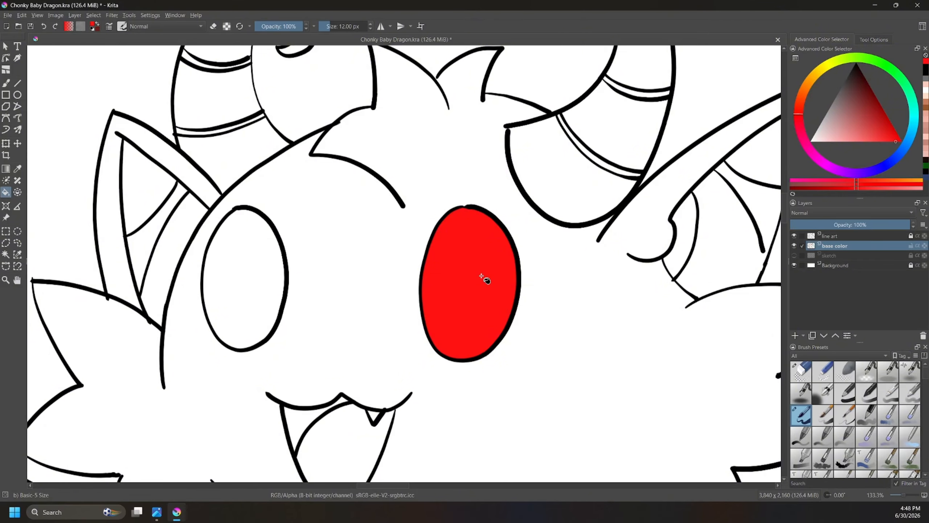
key(ctrl+z)
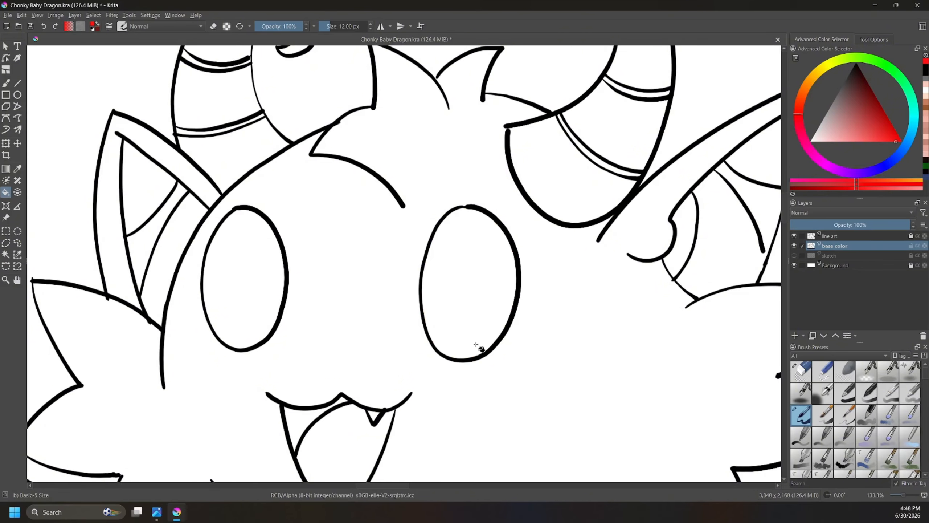
Step: Choose a light pink and fill the dragon's tongue with it on the base color layer
scroll(474, 380, down, 2)
scroll(457, 388, up, 2)
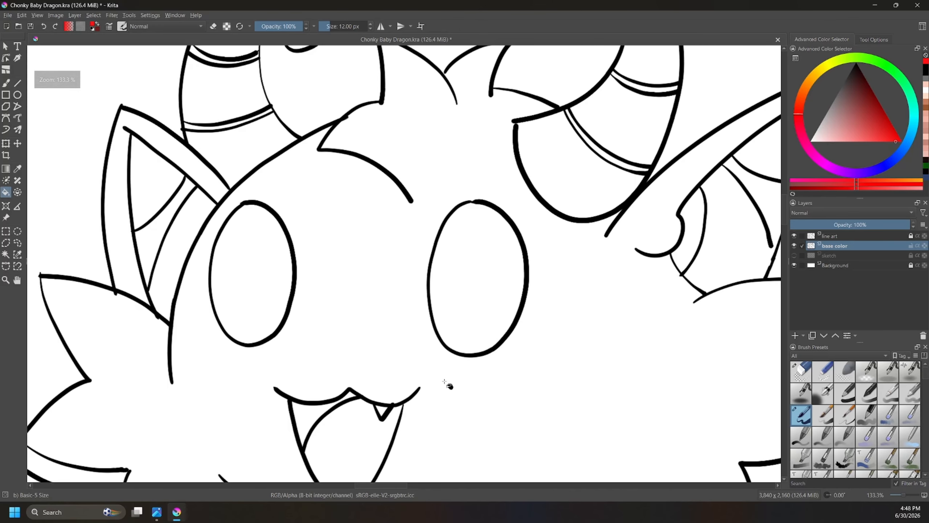
drag(855, 142, 851, 140)
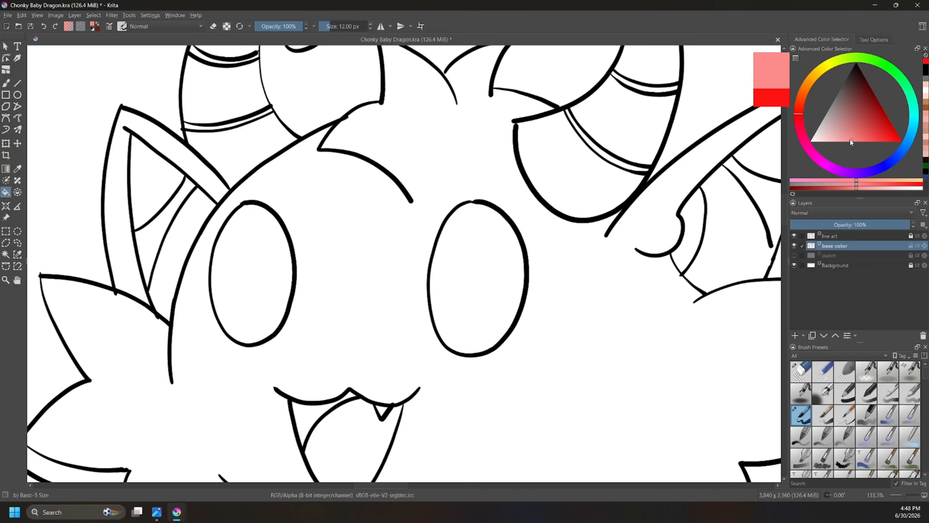
drag(465, 378, 555, 255)
click(441, 330)
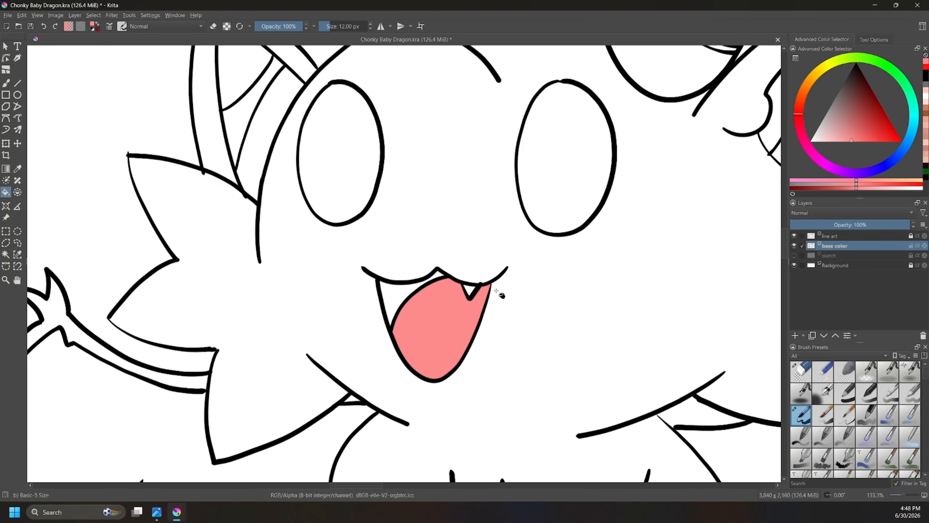
Step: Fill the mouth interior behind the tongue with dark red and the small fang with white
click(839, 113)
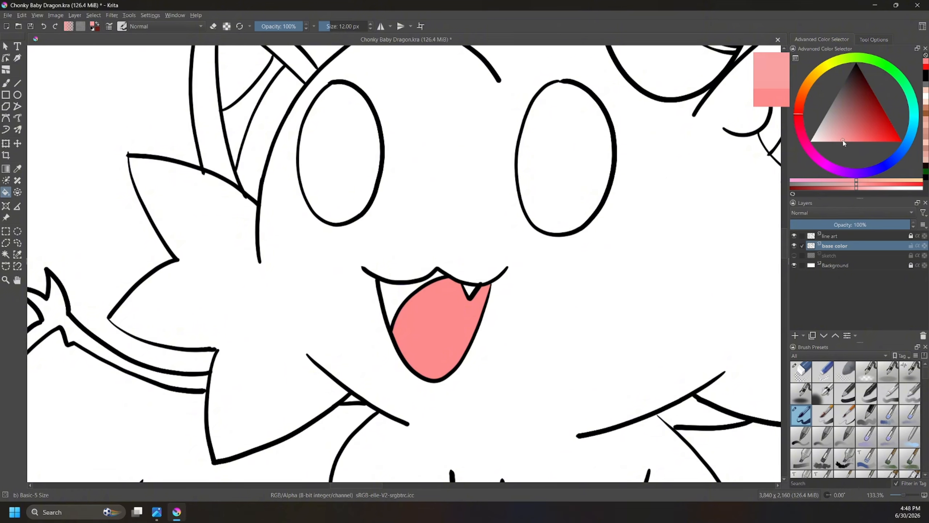
click(849, 114)
drag(850, 115, 867, 103)
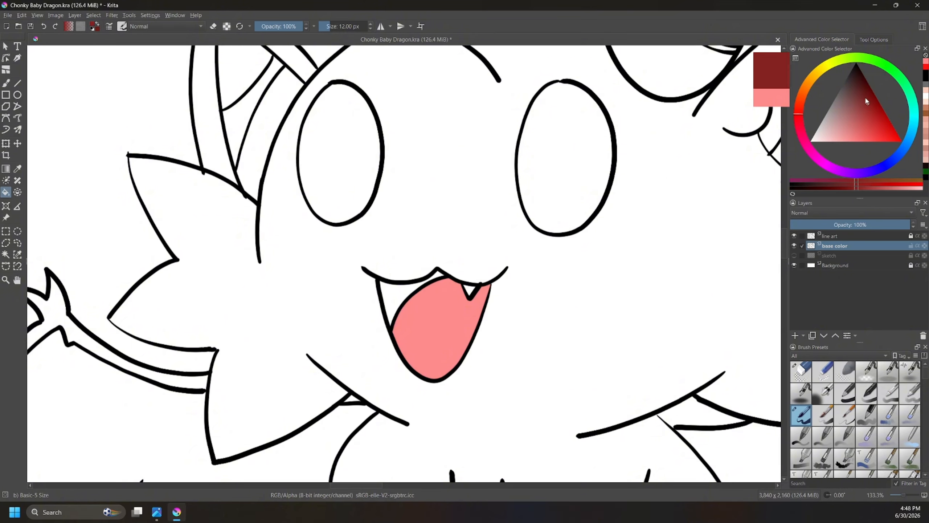
click(406, 285)
drag(820, 138, 793, 144)
click(472, 291)
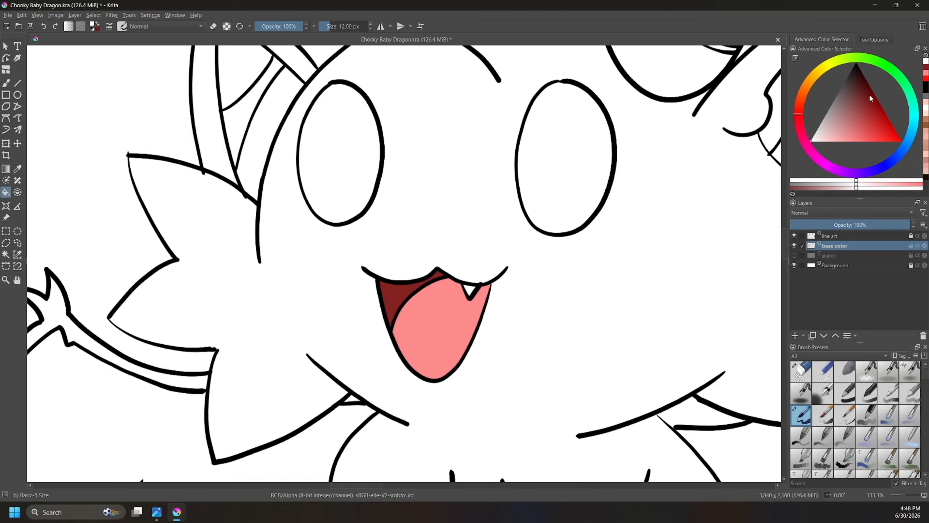
Step: Unlock the Background layer and fill it with a medium gray
click(847, 265)
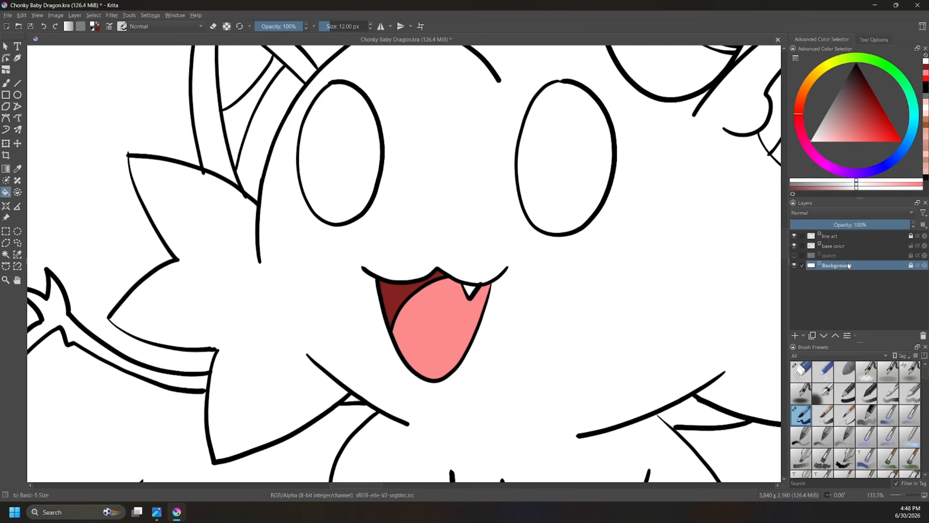
click(912, 265)
click(837, 96)
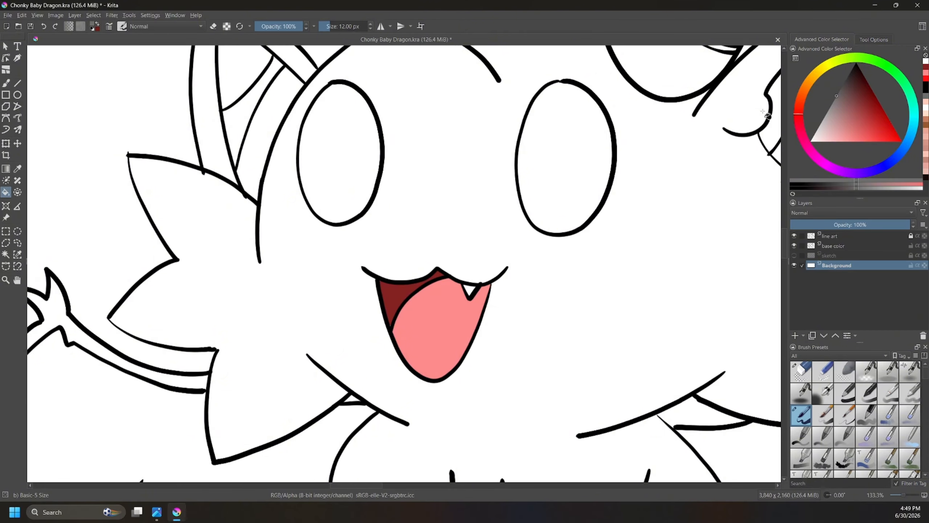
click(366, 275)
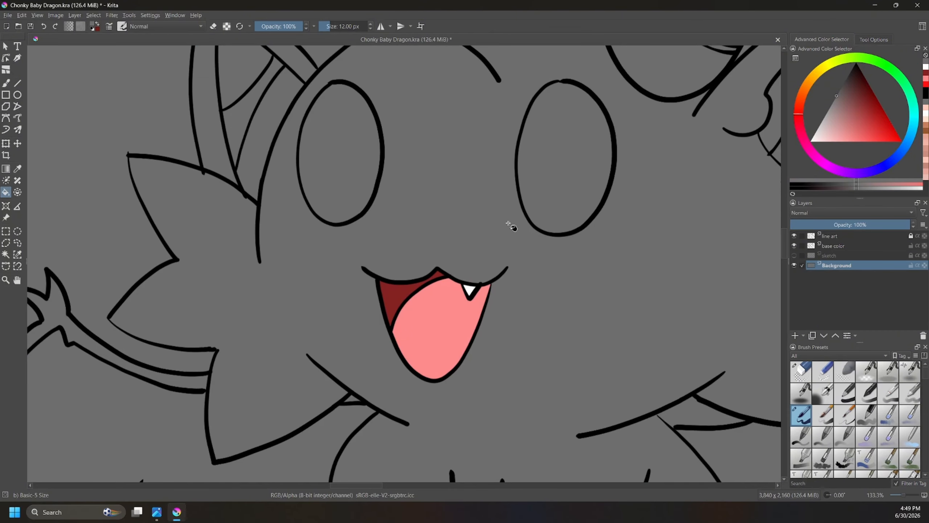
Step: Check the white fang against the gray, lock the Background layer again, and make the base color layer active
scroll(512, 226, down, 3)
scroll(447, 298, up, 4)
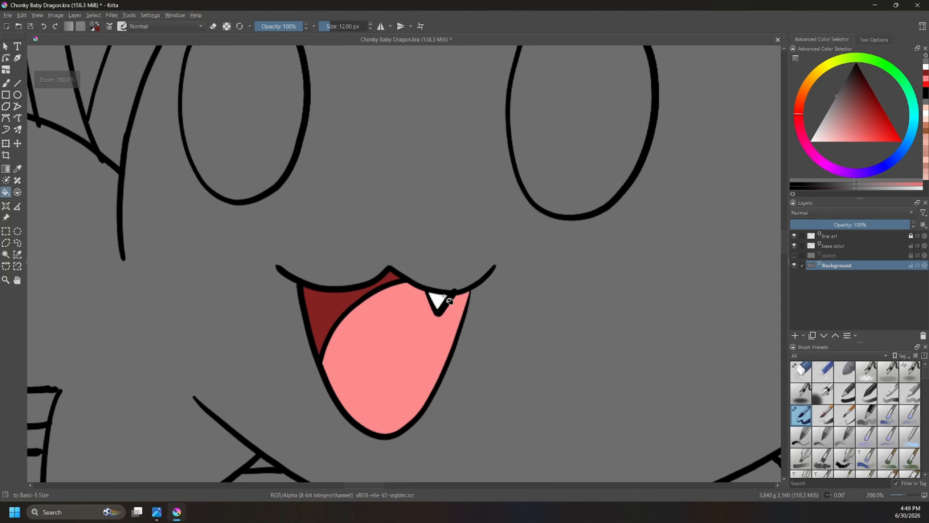
scroll(450, 300, down, 3)
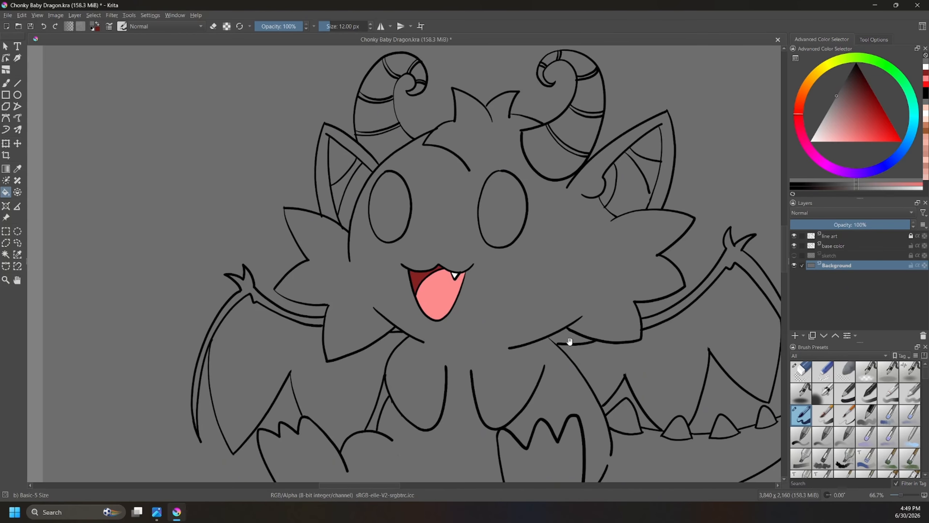
drag(570, 341, 529, 269)
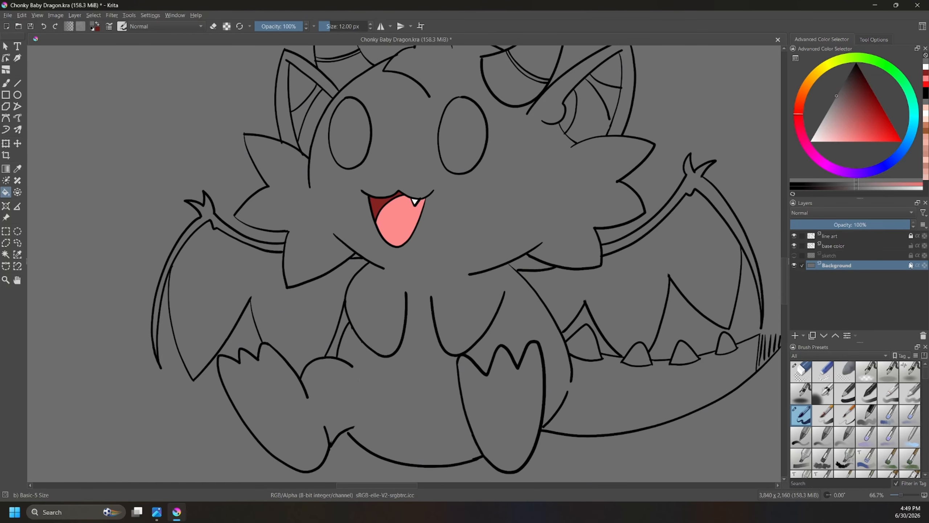
click(877, 244)
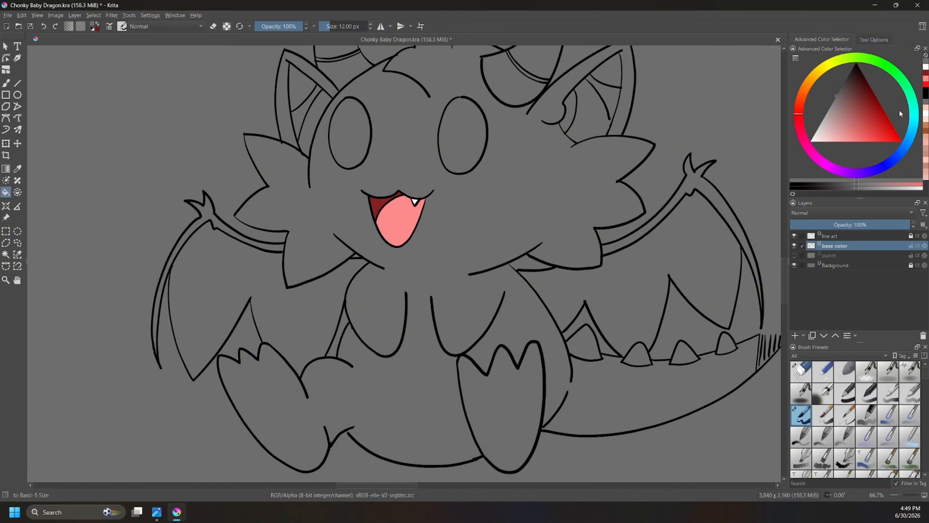
Step: Choose a dark blue as the fill color for the dragon's body
click(909, 142)
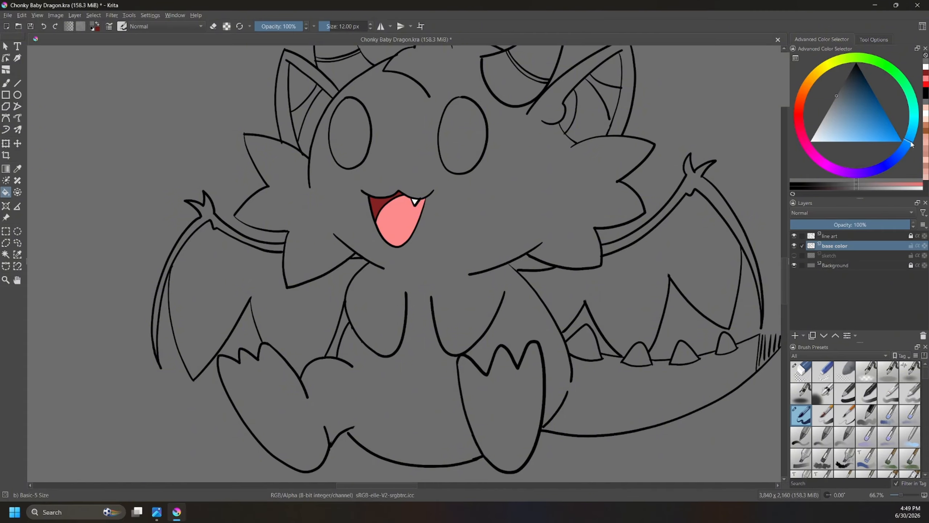
click(878, 98)
drag(878, 98, 883, 106)
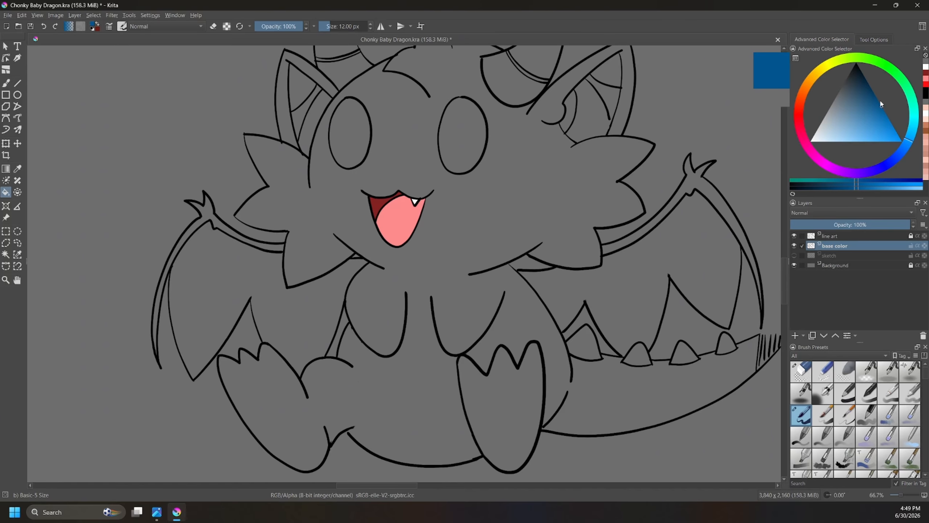
Step: Try filling the dragon's body with dark blue on the base color layer, inspect where the fill spreads, and undo it
click(514, 202)
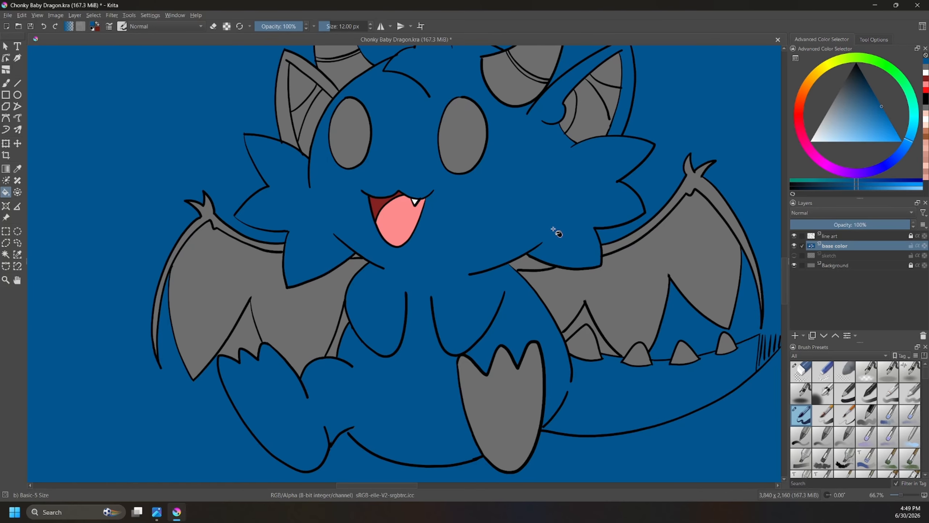
scroll(504, 216, up, 5)
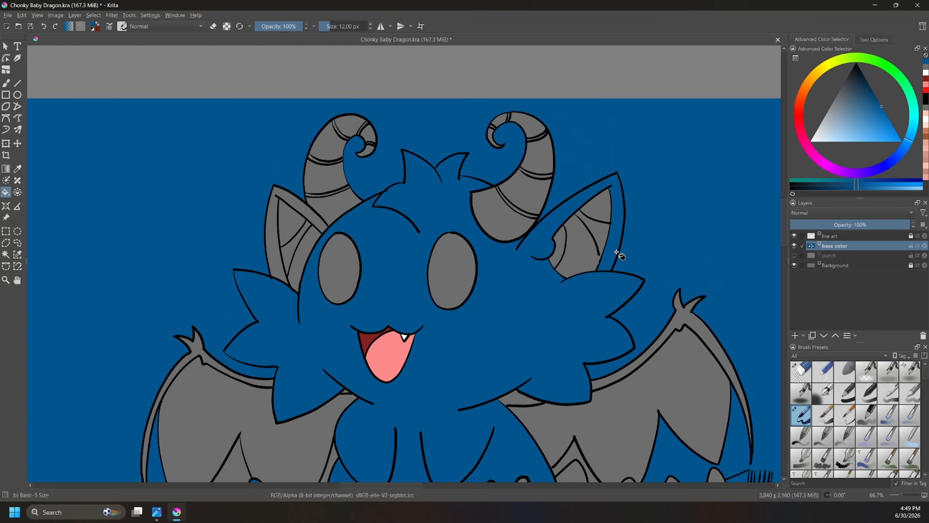
scroll(683, 227, up, 1)
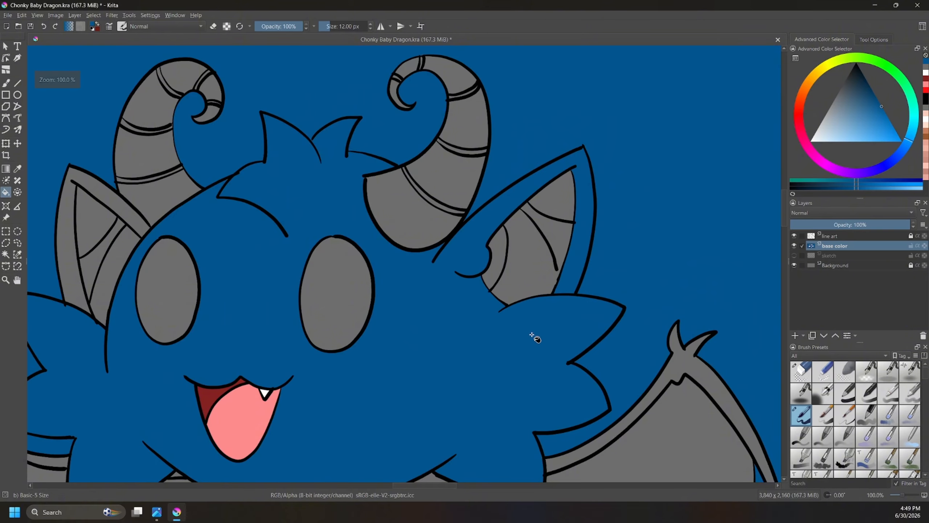
drag(425, 394, 546, 242)
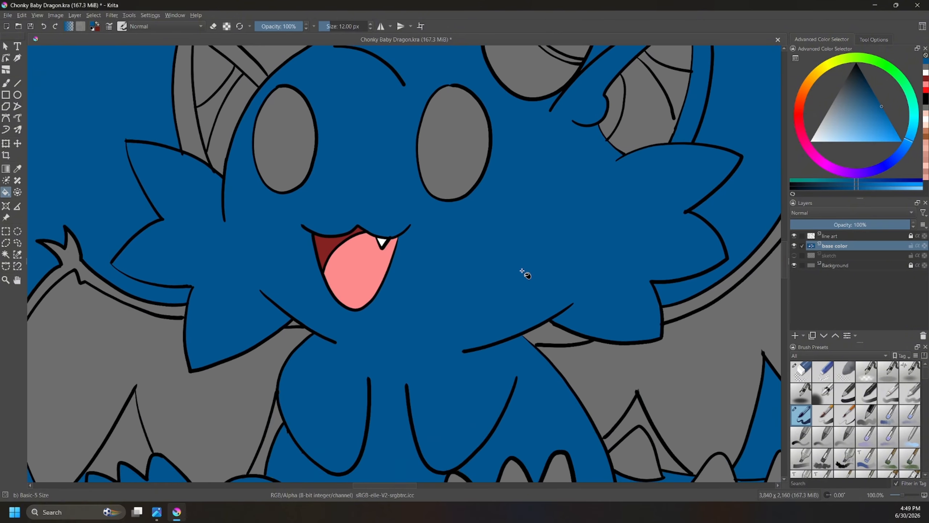
scroll(486, 324, down, 1)
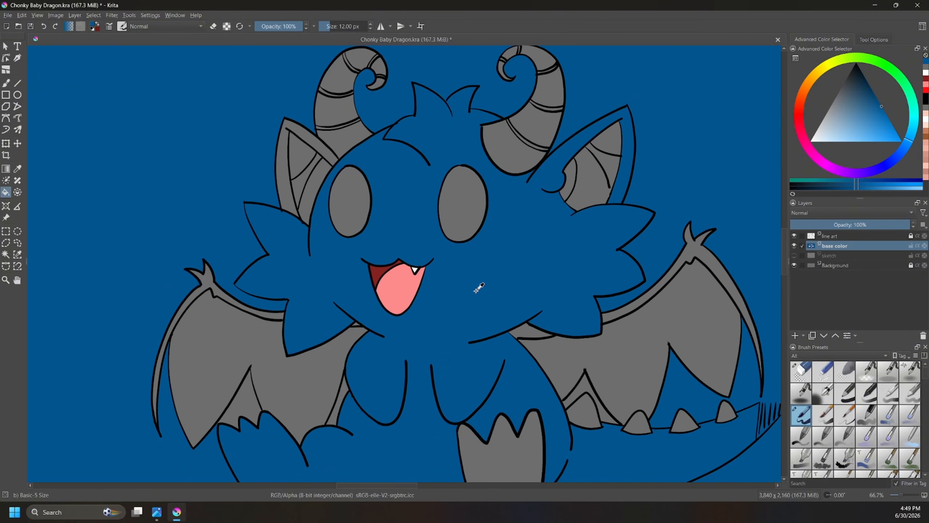
key(ctrl+z)
Step: Find the gap in the line art between the raised leg and the belly and close it with a small dark blue brush stroke
scroll(503, 282, up, 2)
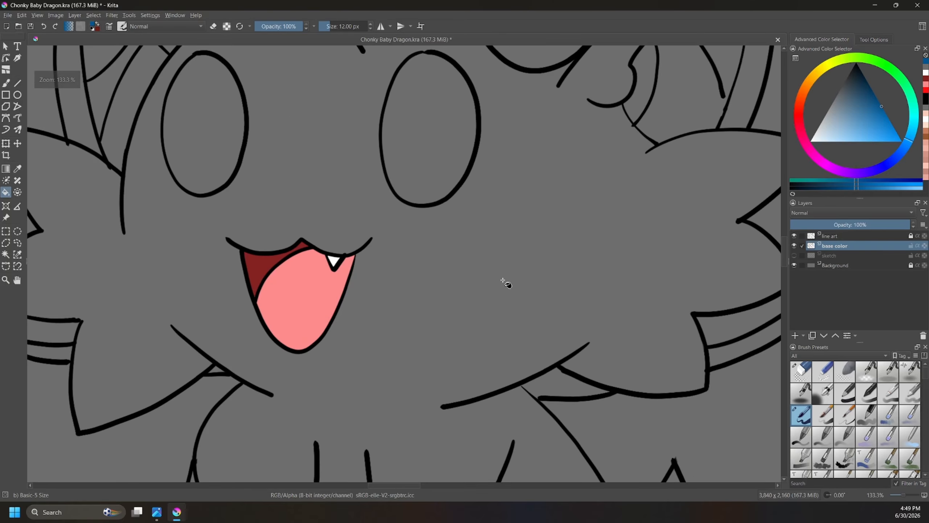
drag(691, 270, 644, 193)
scroll(470, 297, up, 4)
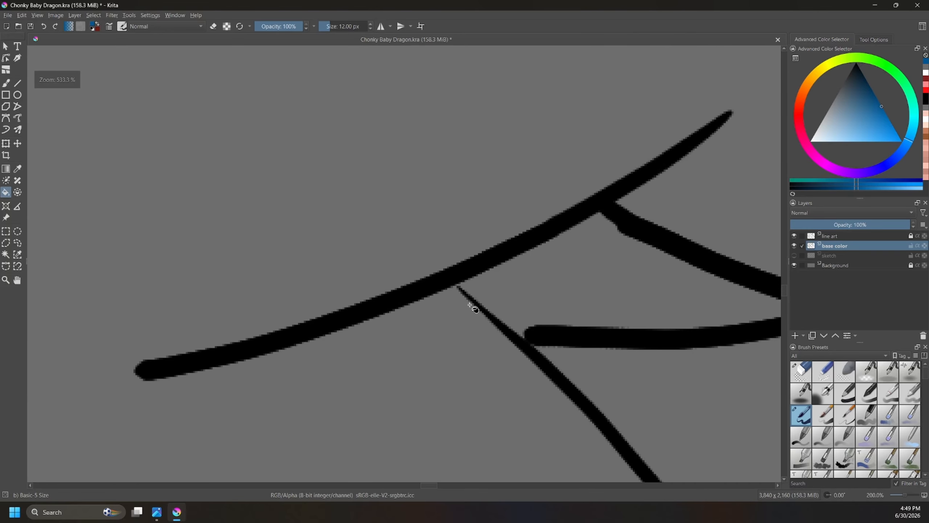
scroll(511, 266, down, 7)
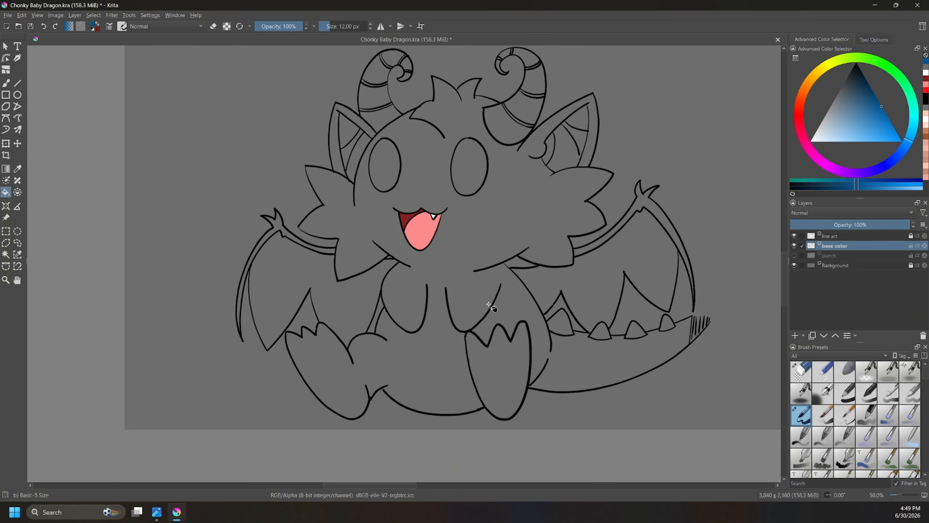
scroll(492, 307, up, 4)
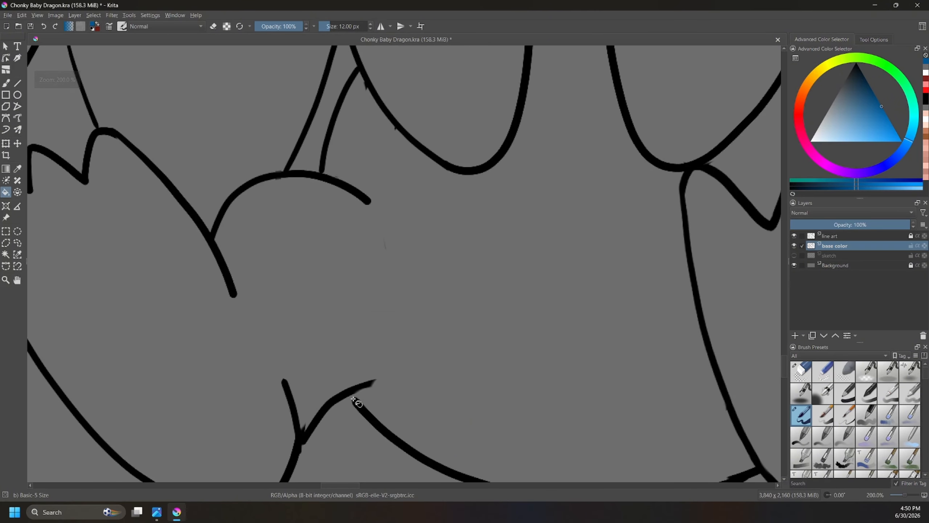
key(b)
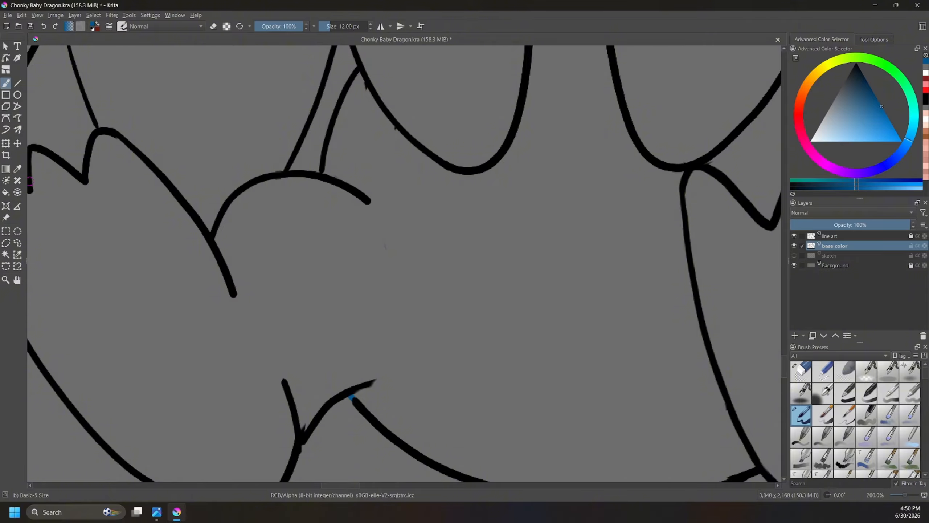
Step: Fill the dragon's body and the enclosed front foot with dark blue
key(f)
click(474, 255)
scroll(251, 306, down, 4)
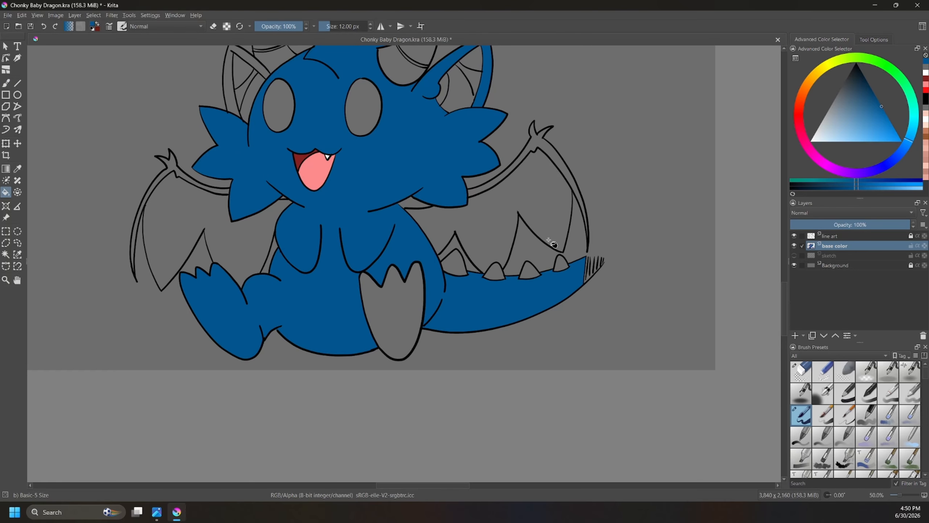
click(404, 304)
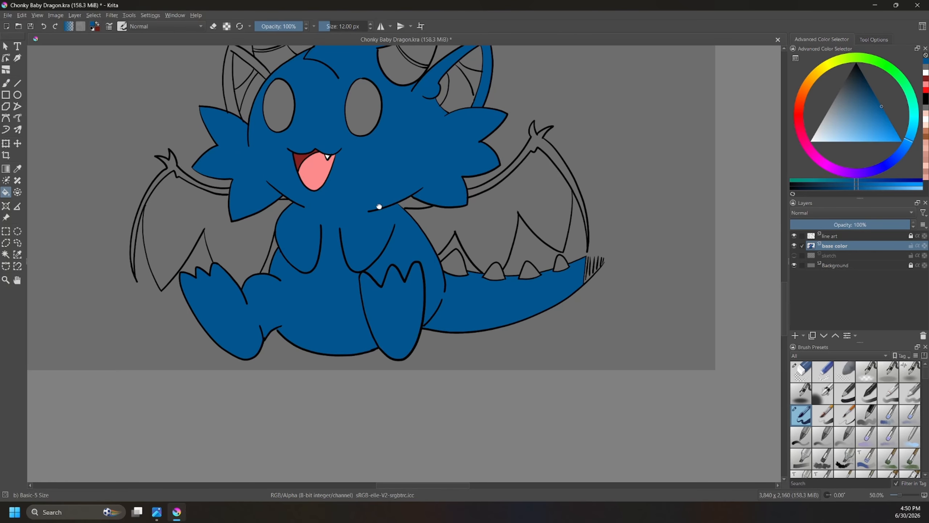
drag(378, 205, 415, 291)
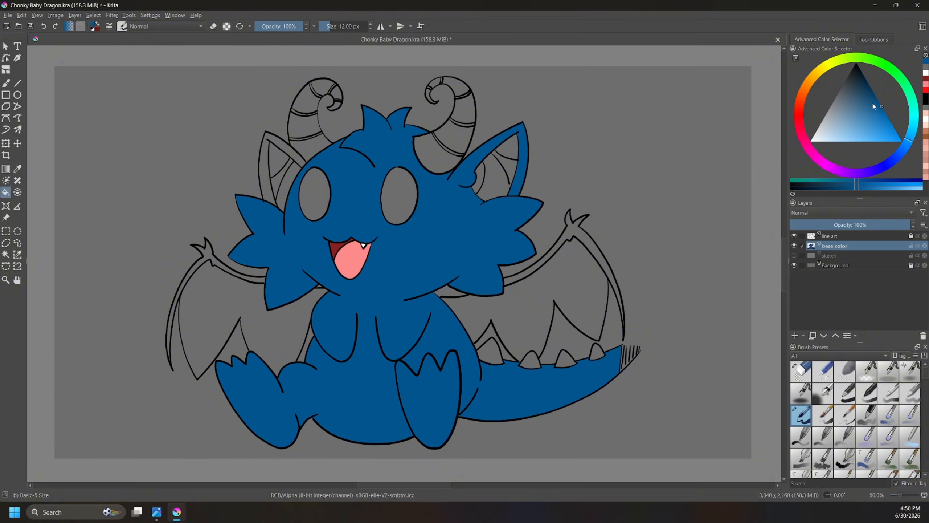
Step: Fill the remaining ear rim, both wing arms and the small cheek-fur area with the same dark blue
drag(883, 108, 883, 111)
click(299, 151)
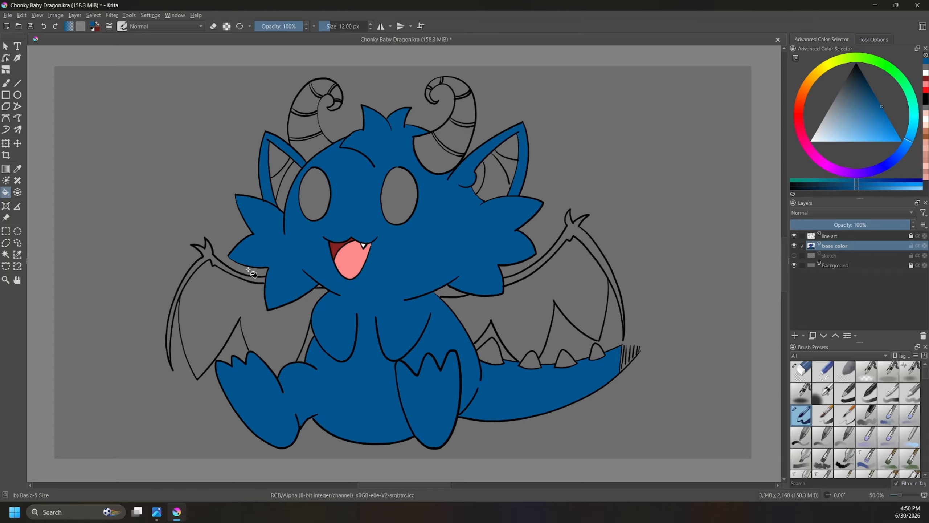
click(586, 236)
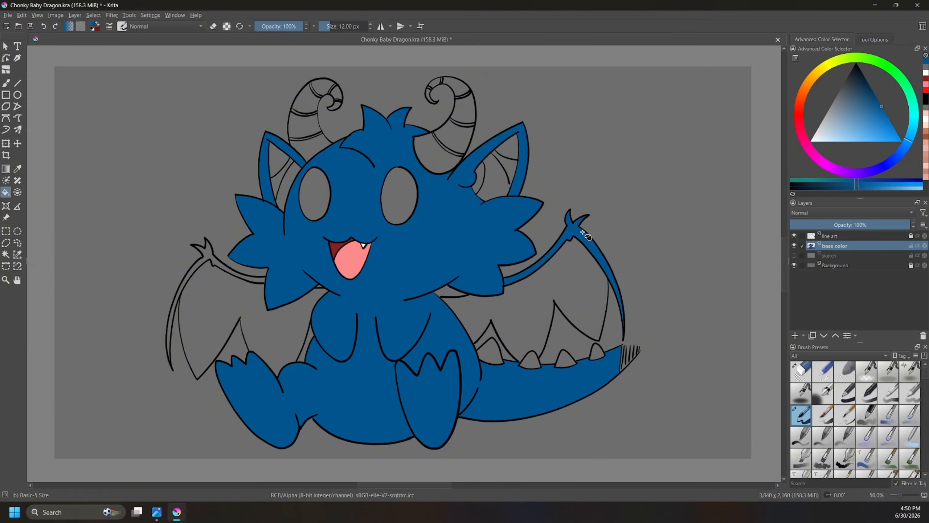
click(458, 289)
click(263, 272)
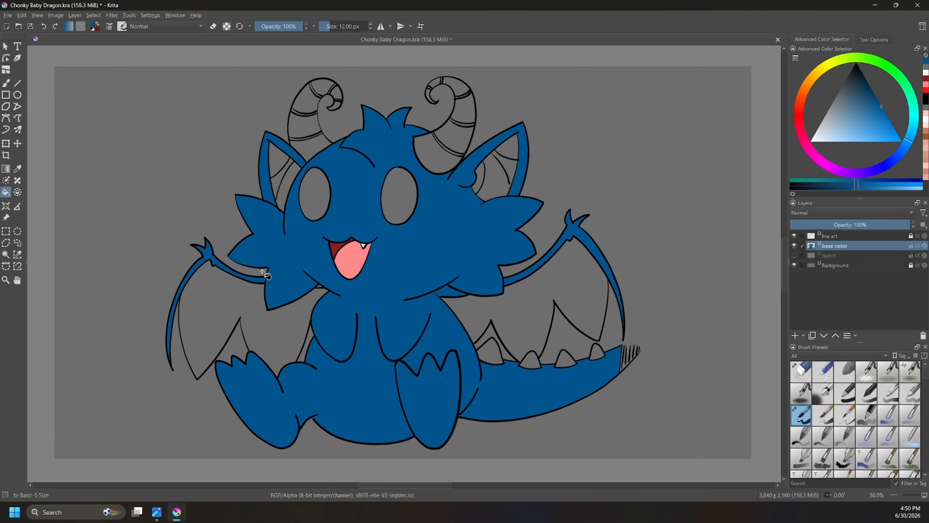
Step: Choose a fully saturated bright red as the fill color for the eyes
click(803, 94)
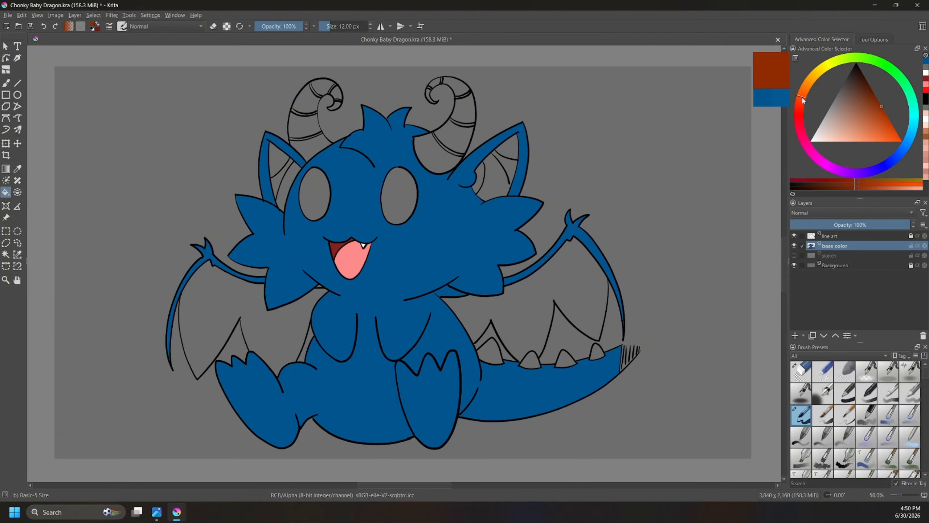
click(800, 128)
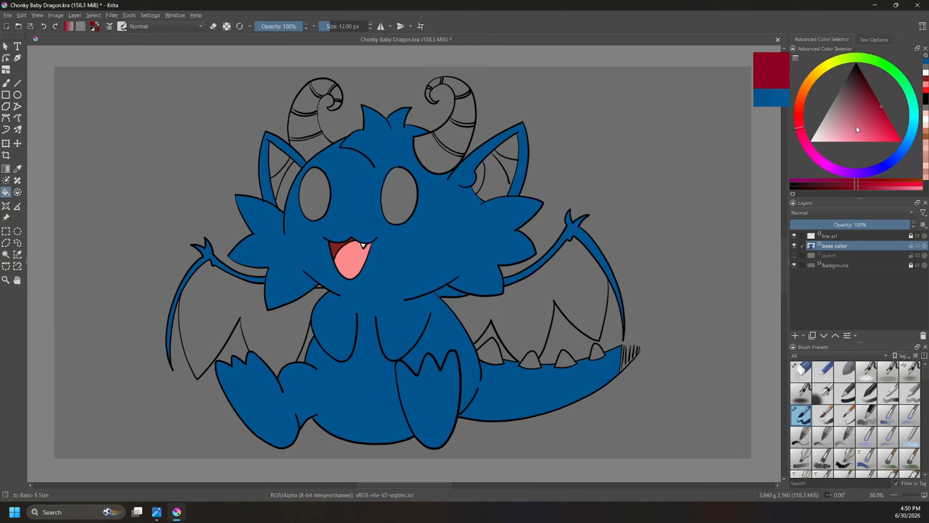
click(863, 146)
click(888, 144)
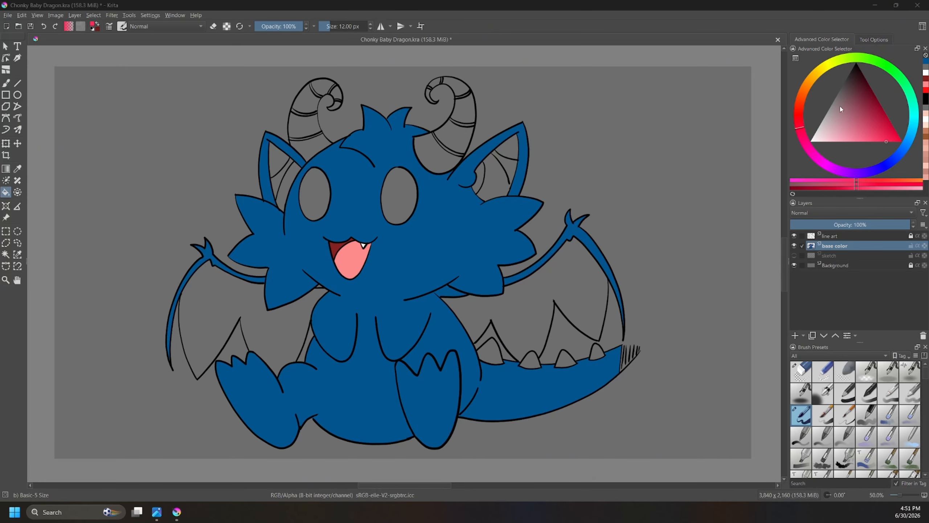
drag(883, 135, 896, 154)
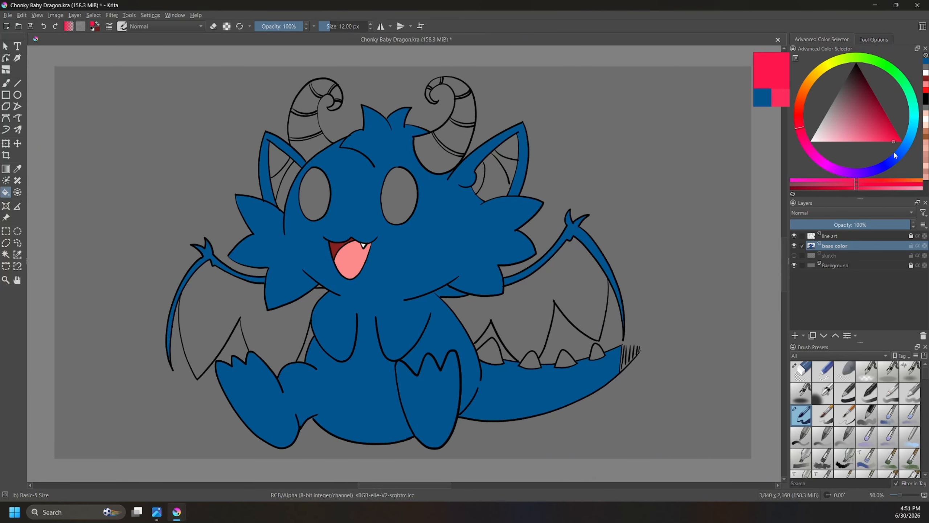
drag(795, 123, 800, 123)
drag(881, 125, 911, 140)
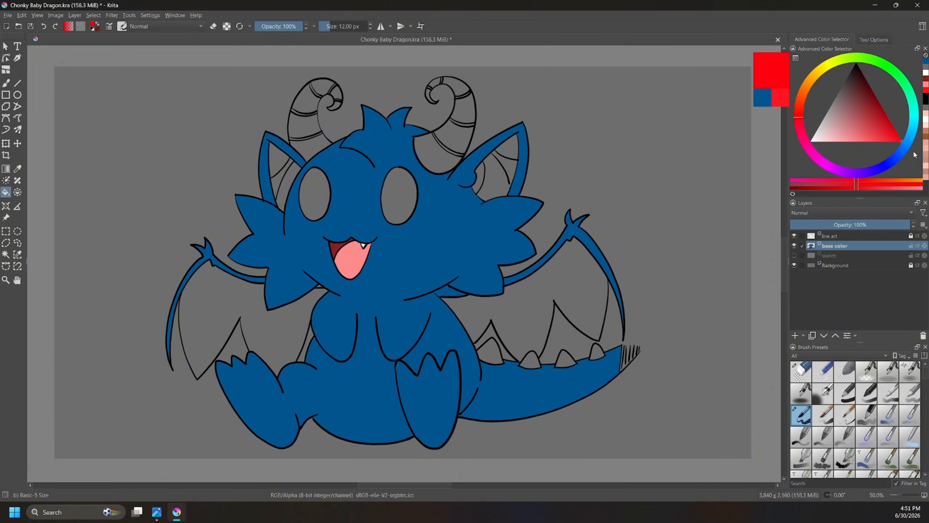
Step: Try filling both eyes with bright red and undo the fills
click(401, 192)
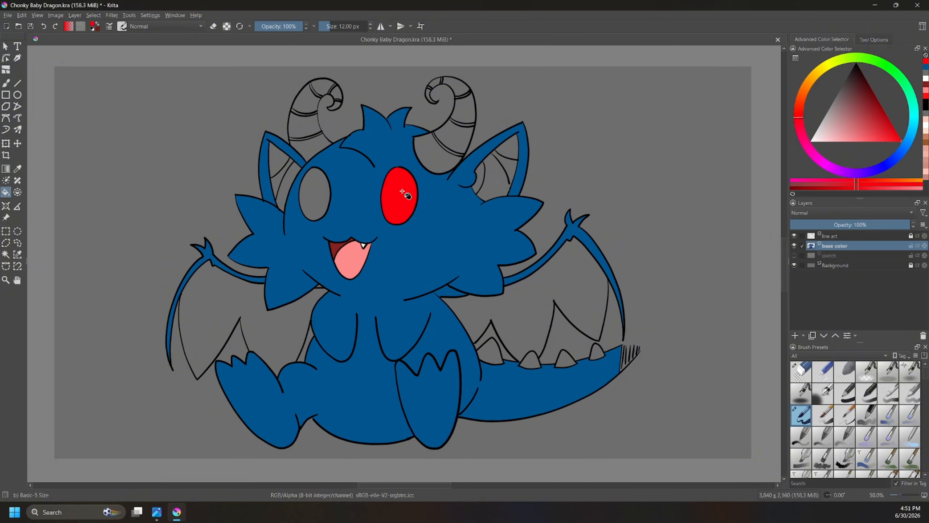
click(325, 191)
key(ctrl+z)
key(ctrl+z)
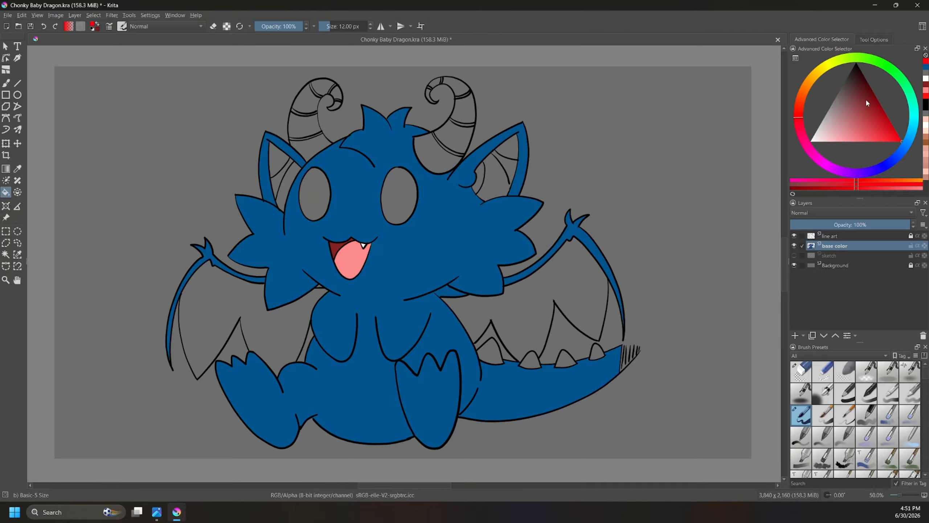
Step: Choose a dark red and fill both eyes with it
mouse_move(867, 101)
mouse_down()
mouse_move(875, 89)
mouse_move(876, 101)
mouse_move(882, 94)
mouse_up()
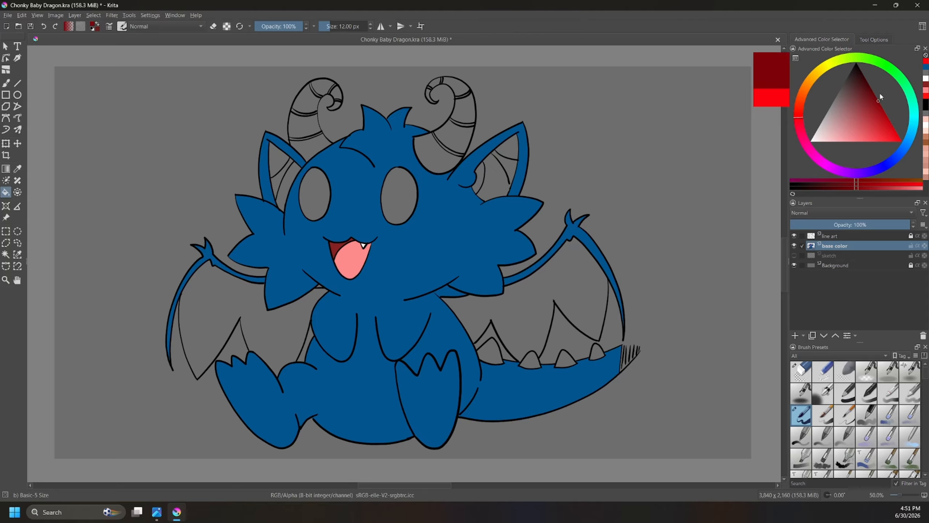
click(401, 200)
click(315, 199)
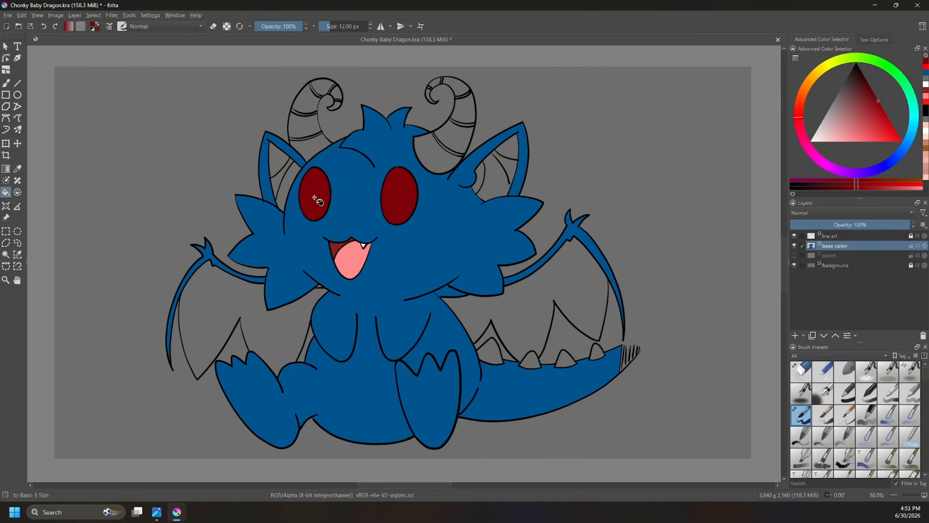
Step: Outline a crescent across the lower half of the dragon's larger eye in a lighter red and fill it
mouse_move(872, 126)
mouse_down()
mouse_move(882, 135)
mouse_move(890, 120)
mouse_move(887, 137)
mouse_up()
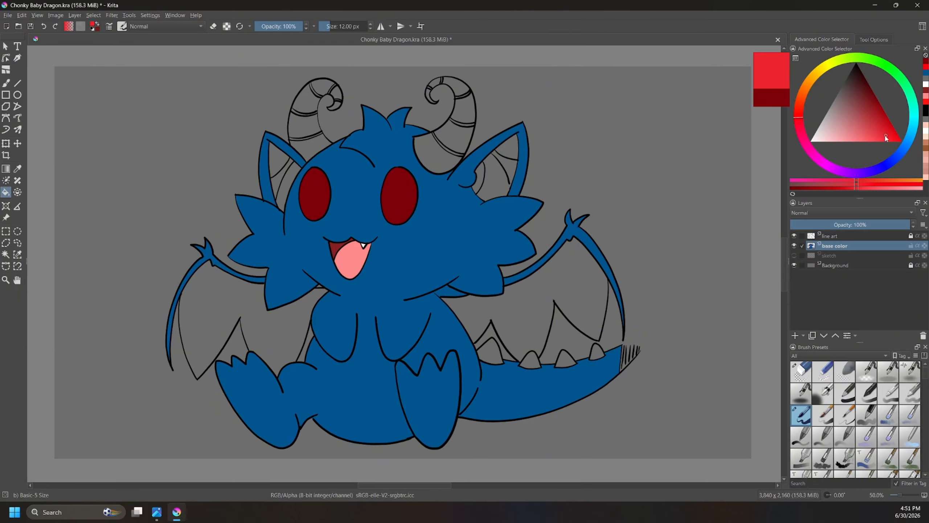
key(b)
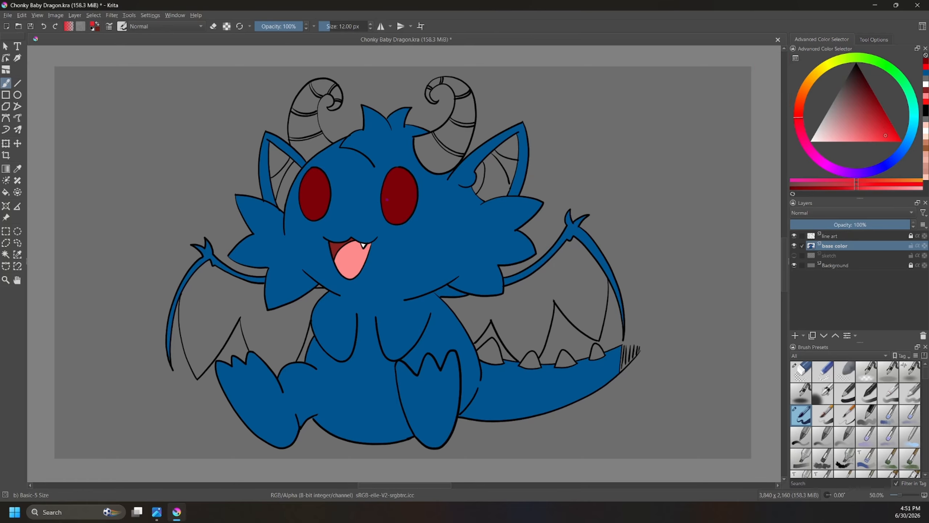
mouse_move(391, 197)
mouse_down()
mouse_move(415, 196)
mouse_move(386, 210)
mouse_move(392, 219)
mouse_move(414, 201)
mouse_move(404, 218)
mouse_move(388, 216)
mouse_up()
key(ctrl+z)
key(ctrl+z)
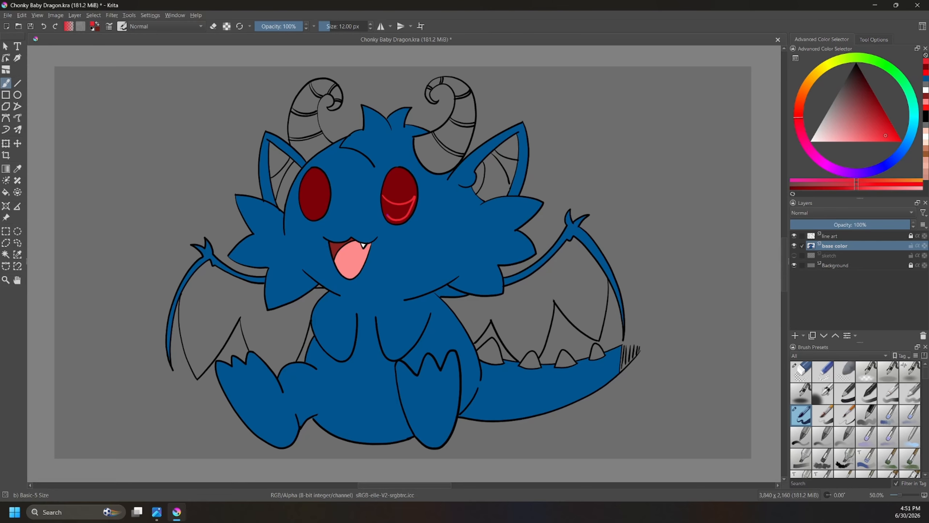
key(f)
click(401, 208)
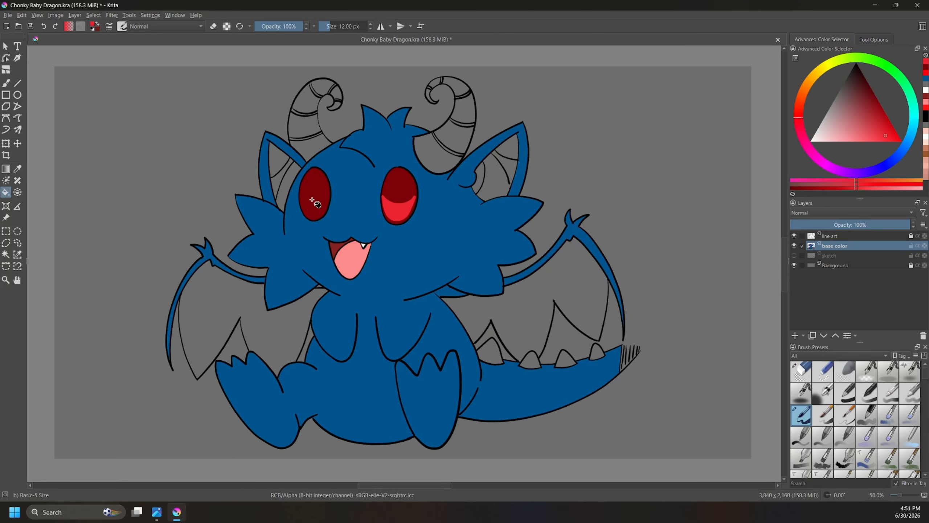
Step: Draw and fill a matching lighter red crescent in the lower half of the smaller eye
key(b)
key(ctrl+z)
mouse_move(301, 194)
mouse_down()
mouse_move(313, 216)
mouse_move(326, 197)
mouse_up()
key(f)
Step: Sample the dark red from the larger eye and touch up the upper edge of its crescent
ctrl+click(407, 189)
key(b)
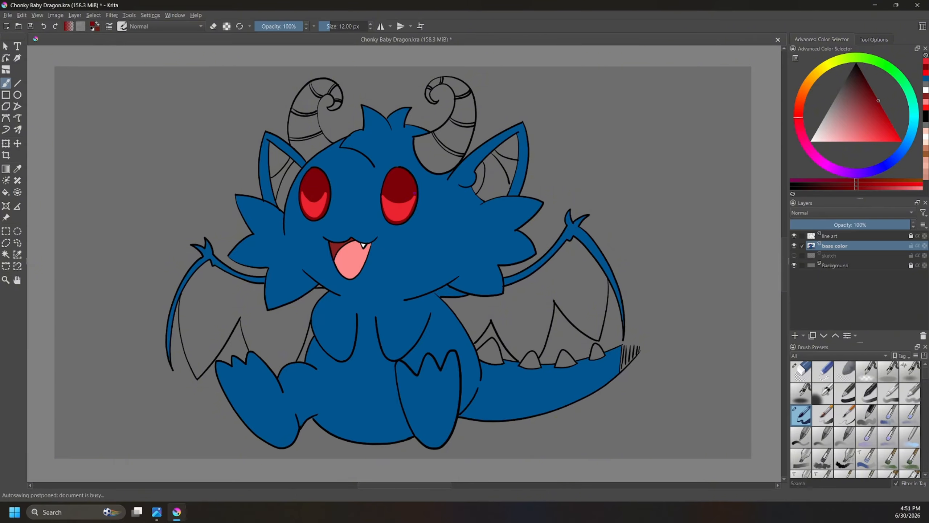
drag(411, 197, 413, 184)
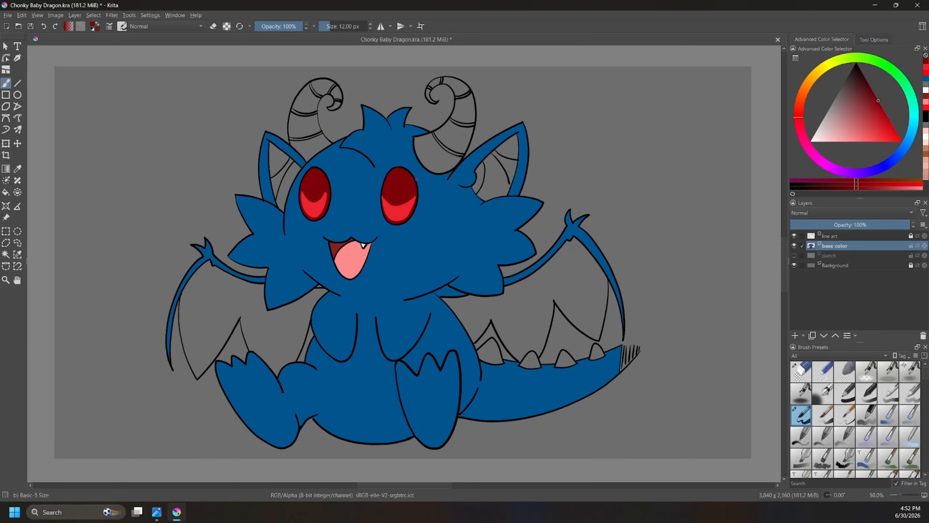
Step: Choose a light pink, outline an oval pupil in the larger eye, redraw it once, and fill it
drag(858, 135, 853, 150)
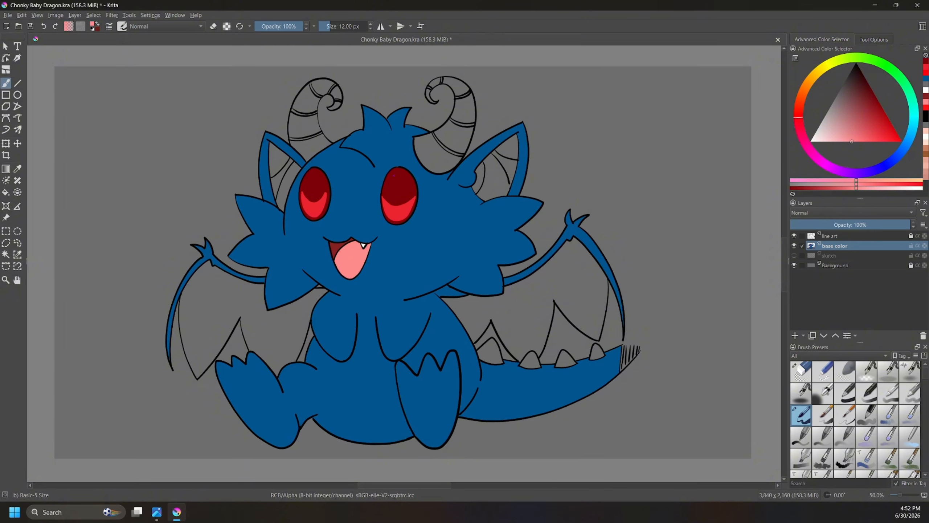
mouse_move(394, 176)
mouse_down()
mouse_move(391, 198)
mouse_move(405, 194)
mouse_move(399, 172)
mouse_up()
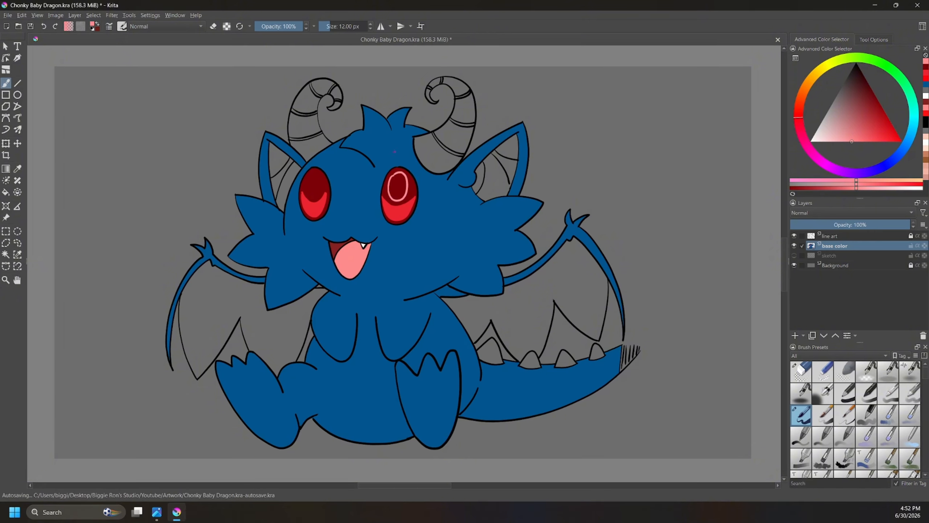
key(ctrl+z)
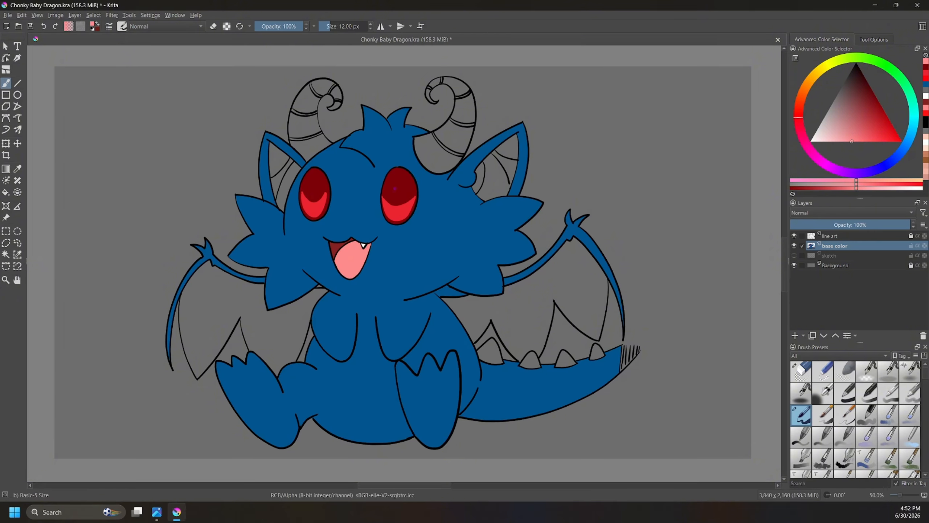
mouse_move(392, 179)
mouse_down()
mouse_move(390, 195)
mouse_move(402, 202)
mouse_move(406, 177)
mouse_move(391, 181)
mouse_up()
key(f)
click(397, 190)
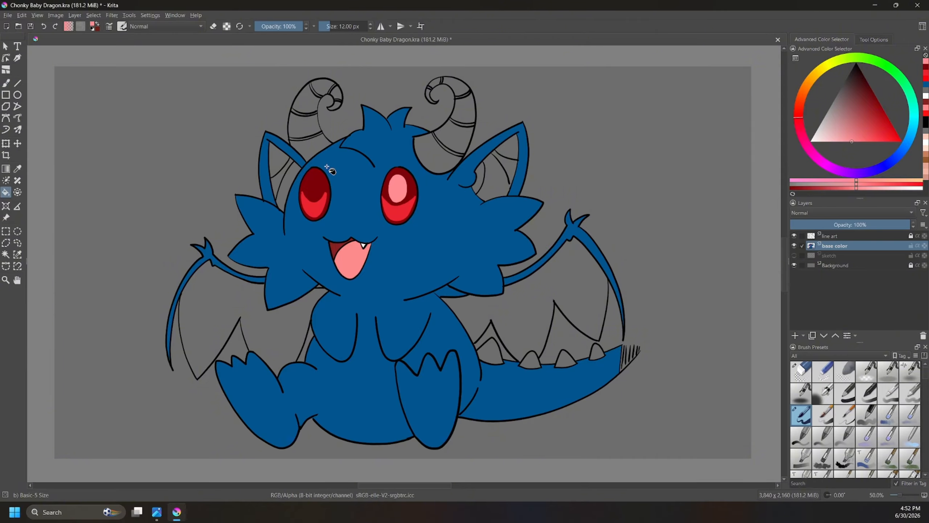
Step: Draw and fill a matching light pink oval pupil in the smaller eye
key(b)
mouse_move(311, 175)
mouse_down()
mouse_move(306, 194)
mouse_move(317, 200)
mouse_move(320, 178)
mouse_up()
key(f)
click(314, 185)
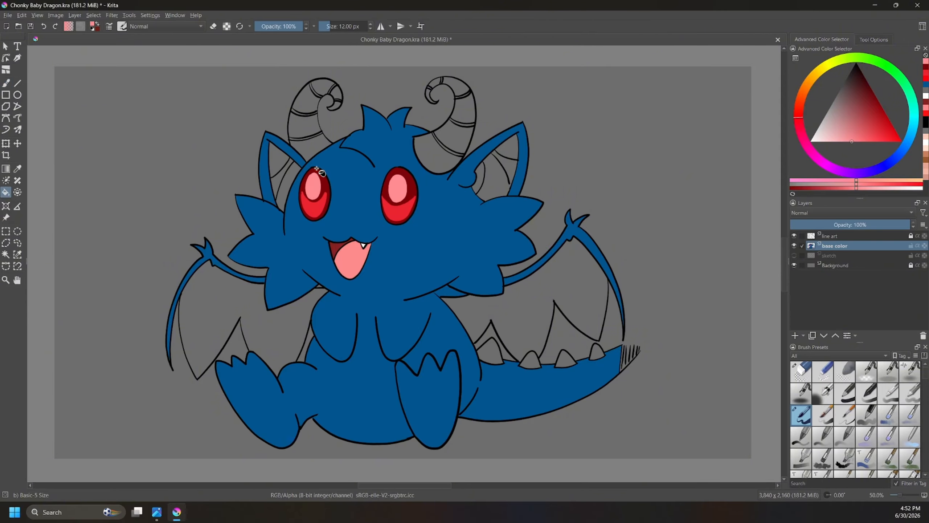
Step: Switch to white and paint a thin ring inside the pink pupil of each eye
key(b)
drag(829, 134, 809, 141)
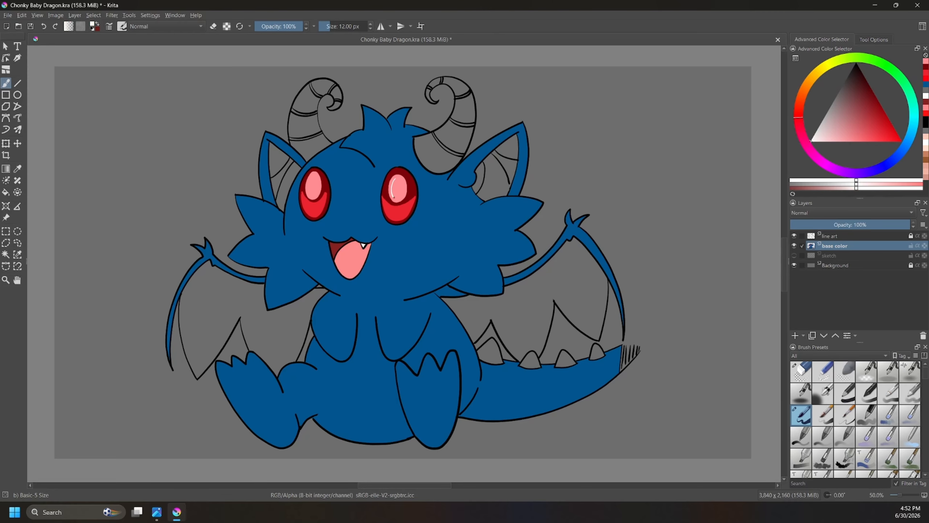
mouse_move(394, 197)
mouse_down()
mouse_move(404, 195)
mouse_move(396, 176)
mouse_up()
key(ctrl+z)
key(ctrl+shift+z)
drag(311, 182, 309, 192)
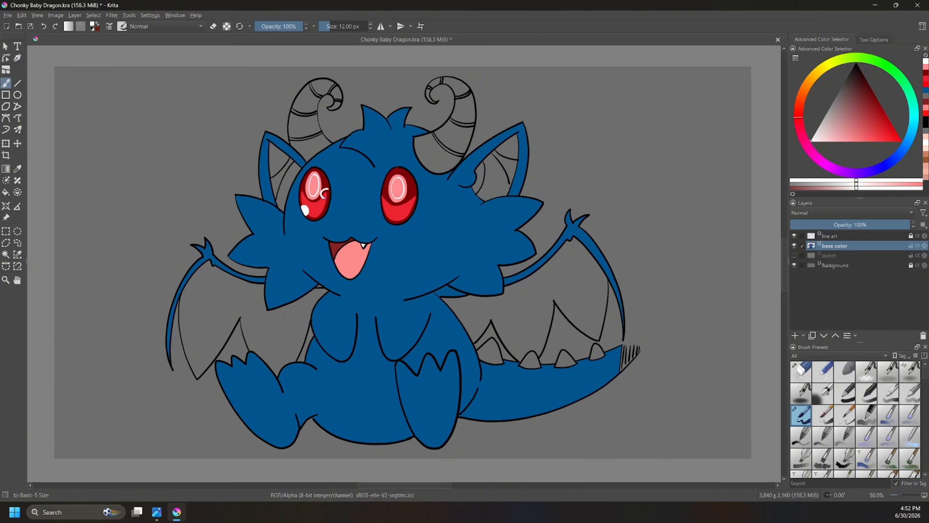
Step: Undo the stray white ring in the smaller eye, paint white highlights near the top of both eyes, and touch up the larger eye with sampled blue and white
drag(325, 193, 325, 194)
key(ctrl+z)
key(ctrl+z)
drag(312, 175, 314, 171)
drag(396, 171, 393, 175)
ctrl+click(392, 165)
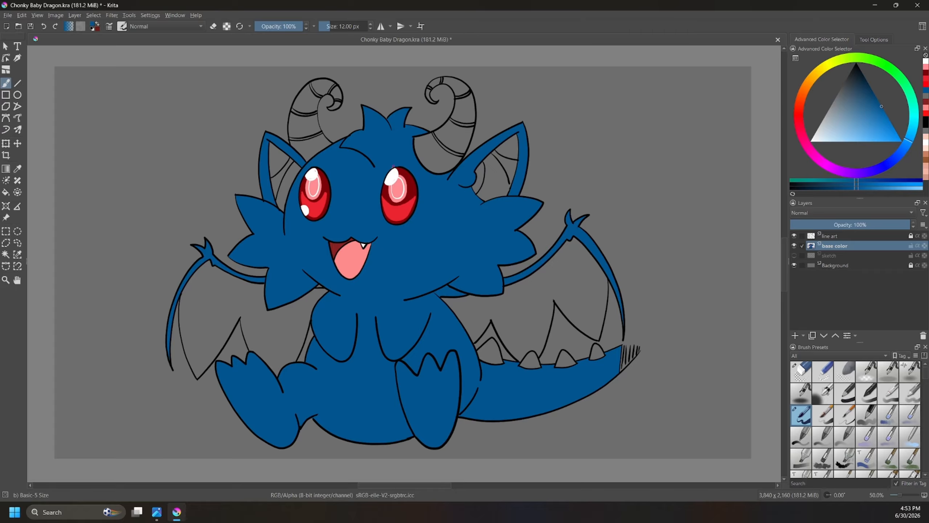
ctrl+click(396, 180)
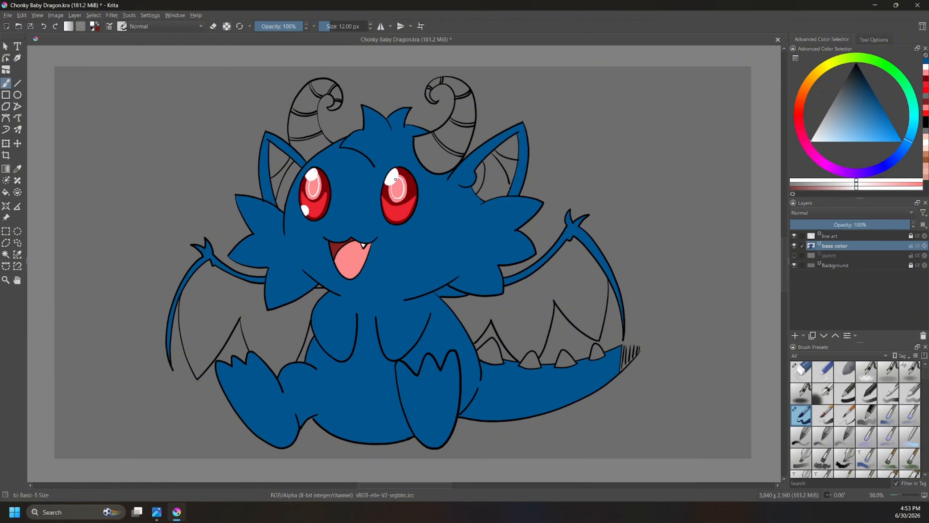
Step: Touch up the larger eye's upper highlight, then outline and fill a white highlight at that eye's lower left
drag(394, 180, 396, 173)
drag(391, 208, 394, 218)
key(f)
click(390, 214)
key(b)
drag(310, 191, 313, 194)
key(ctrl+z)
Step: Try recoloring the white highlights in both eyes with a pale pink fill
click(801, 96)
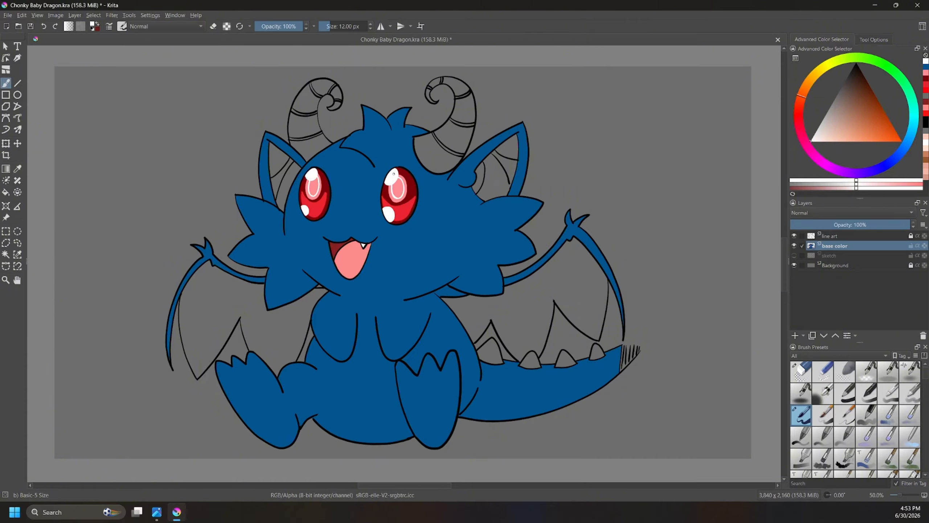
click(799, 117)
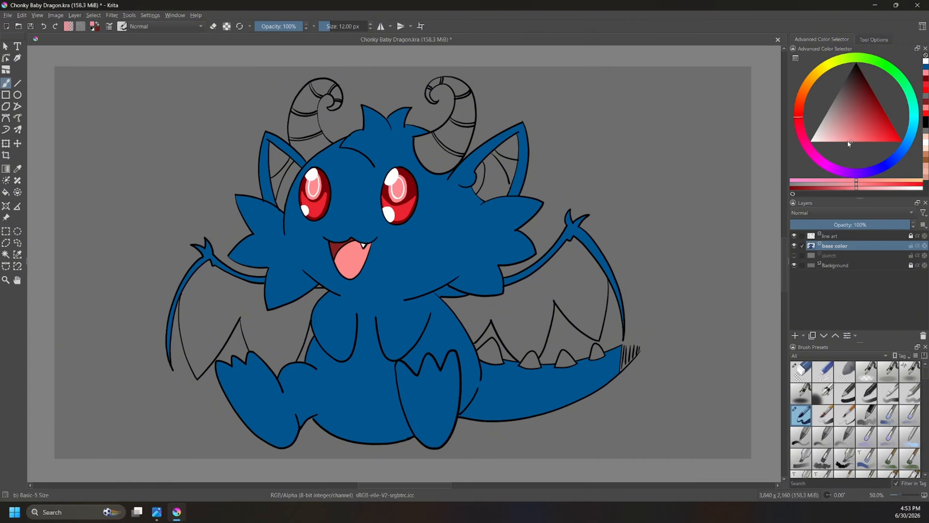
click(840, 139)
drag(841, 139, 828, 141)
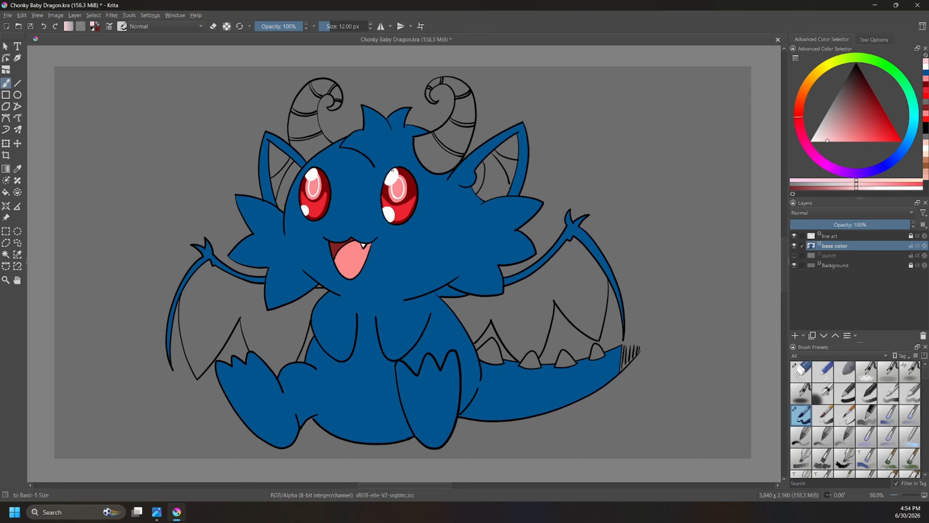
key(f)
click(393, 172)
click(389, 213)
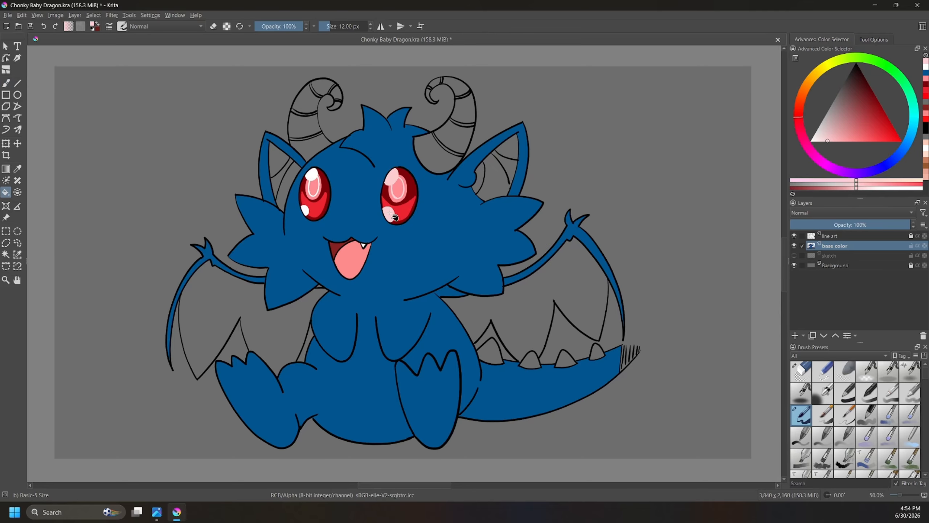
click(307, 211)
click(314, 176)
key(ctrl+z)
key(ctrl+z)
key(ctrl+z)
key(ctrl+z)
Step: Lighten the sampled body blue to a light blue and outline the belly patch between the arms and legs
click(6, 83)
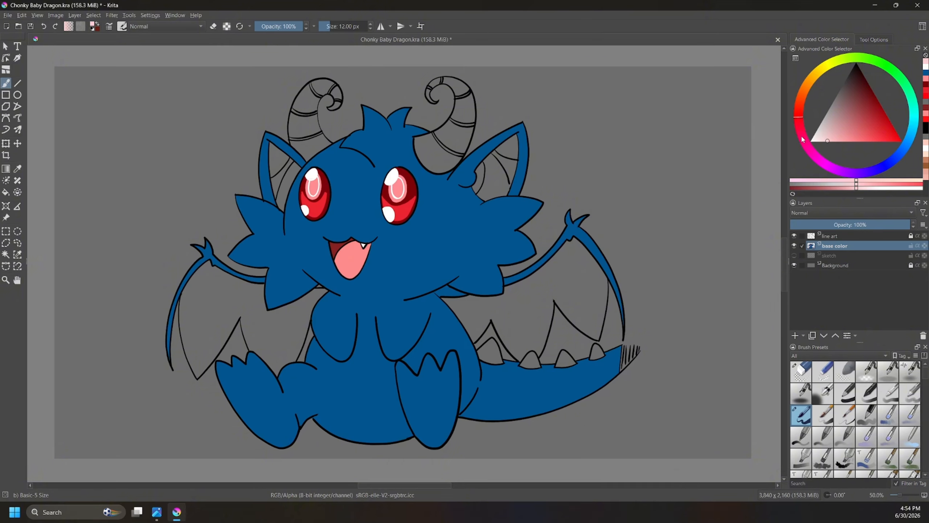
ctrl+click(490, 234)
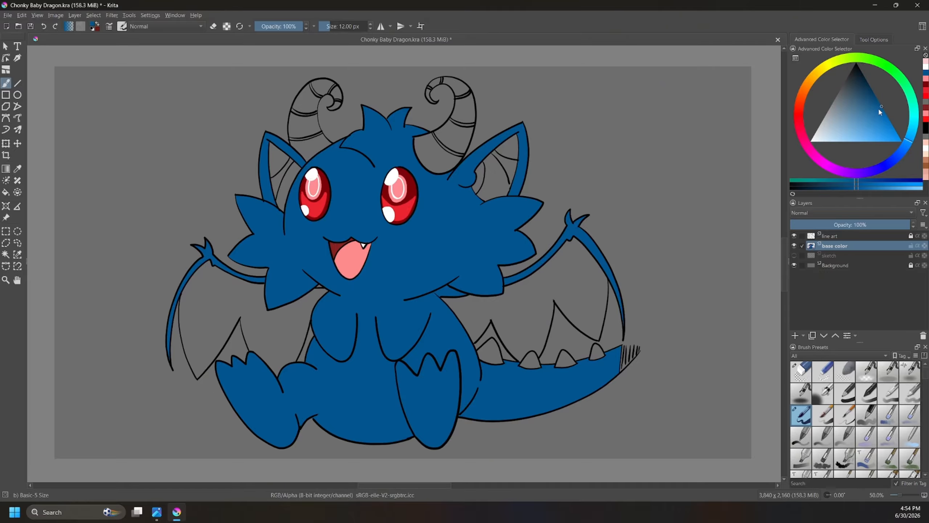
drag(879, 108, 849, 132)
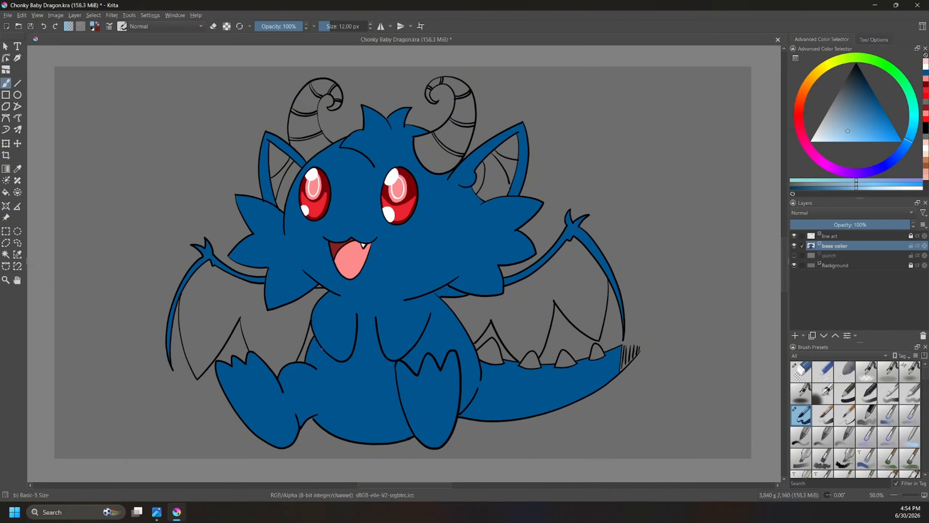
mouse_move(322, 349)
mouse_down()
mouse_move(338, 415)
mouse_move(363, 430)
mouse_move(407, 423)
mouse_up()
drag(430, 327, 437, 357)
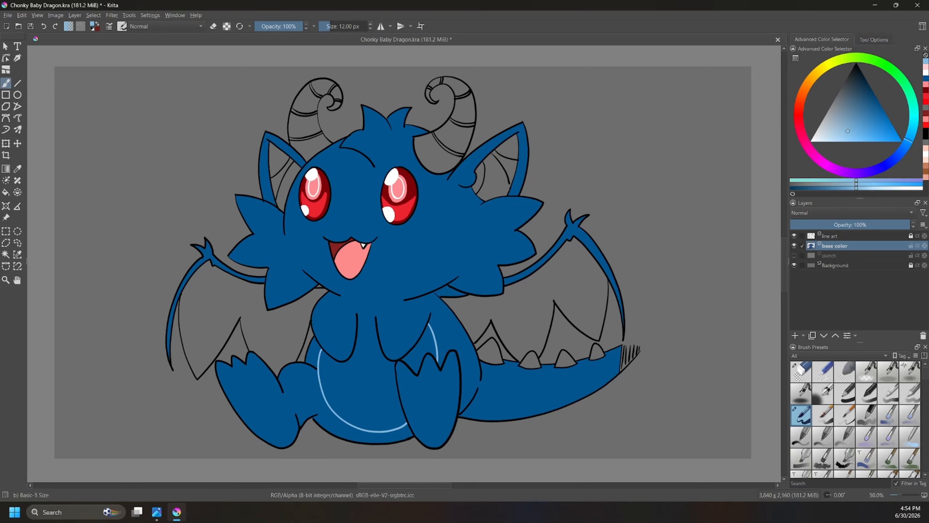
drag(360, 317, 372, 317)
drag(358, 321, 372, 319)
Step: Fill both visible areas of the outlined belly patch with light blue
key(f)
click(342, 371)
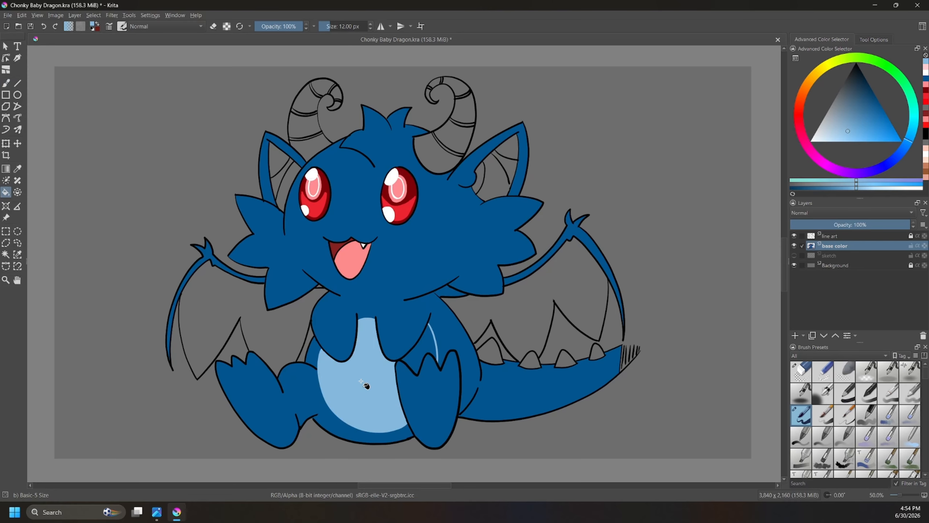
click(428, 337)
Step: Try outlining light blue oval pads on the soles of both feet
key(b)
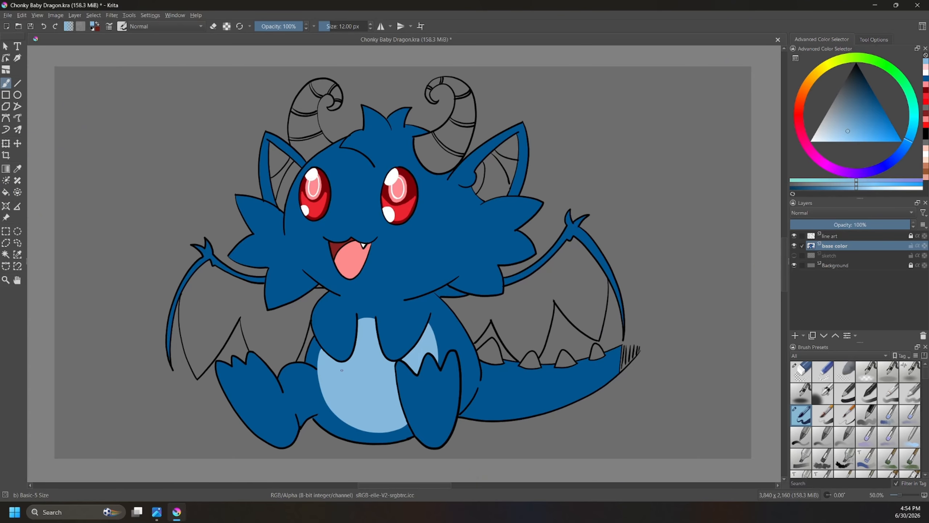
mouse_move(236, 392)
mouse_down()
mouse_move(268, 429)
mouse_move(283, 420)
mouse_move(269, 381)
mouse_move(254, 372)
mouse_move(237, 381)
mouse_move(258, 427)
mouse_up()
key(ctrl+z)
key(ctrl+z)
mouse_move(227, 390)
mouse_down()
mouse_move(259, 432)
mouse_move(287, 439)
mouse_move(287, 419)
mouse_move(263, 382)
mouse_move(240, 376)
mouse_move(229, 391)
mouse_move(258, 381)
mouse_move(280, 431)
mouse_move(255, 425)
mouse_move(231, 386)
mouse_up()
key(ctrl+z)
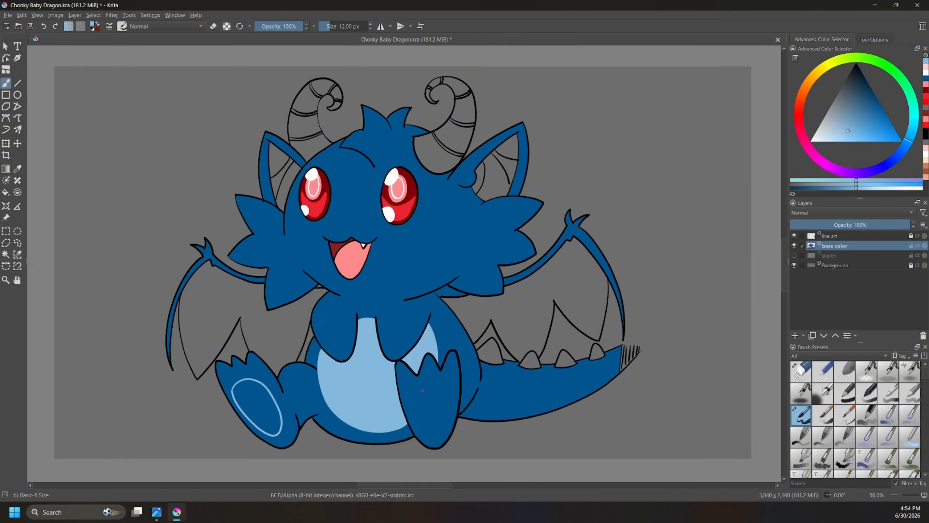
mouse_move(422, 391)
mouse_down()
mouse_move(420, 429)
mouse_move(432, 438)
mouse_move(444, 427)
mouse_move(424, 387)
mouse_up()
key(ctrl+z)
key(ctrl+z)
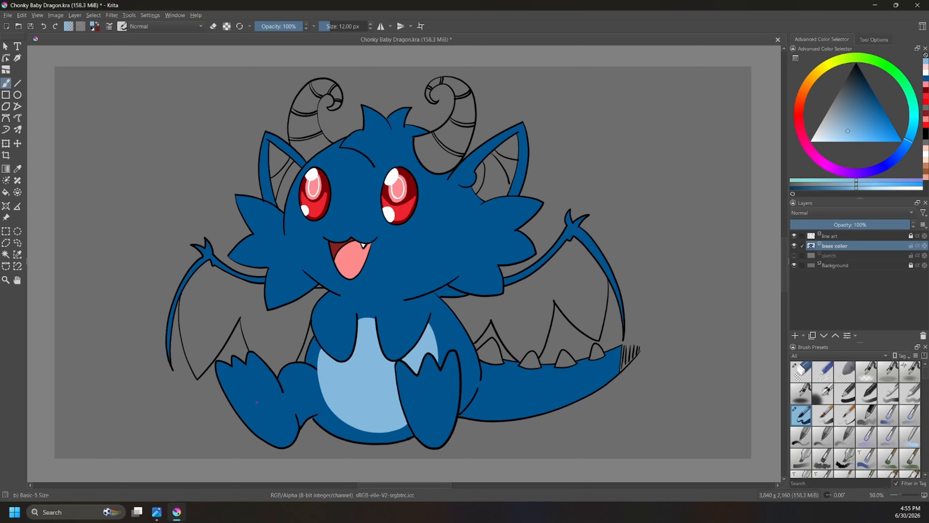
Step: Outline a light blue oval pad on the sole of each foot and fill both pads
mouse_move(274, 434)
mouse_down()
mouse_move(251, 425)
mouse_move(238, 387)
mouse_up()
key(ctrl+z)
mouse_move(267, 435)
mouse_down()
mouse_move(238, 394)
mouse_move(247, 385)
mouse_move(265, 391)
mouse_move(282, 427)
mouse_up()
mouse_move(426, 434)
mouse_down()
mouse_move(430, 380)
mouse_move(446, 389)
mouse_move(448, 415)
mouse_move(438, 434)
mouse_move(416, 417)
mouse_move(421, 388)
mouse_move(443, 388)
mouse_move(428, 437)
mouse_up()
key(ctrl+z)
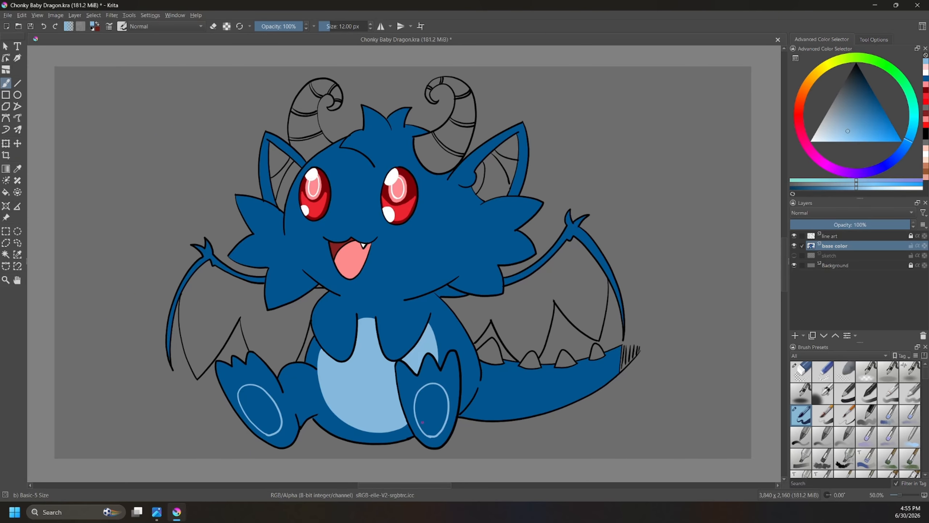
key(f)
click(264, 409)
click(435, 406)
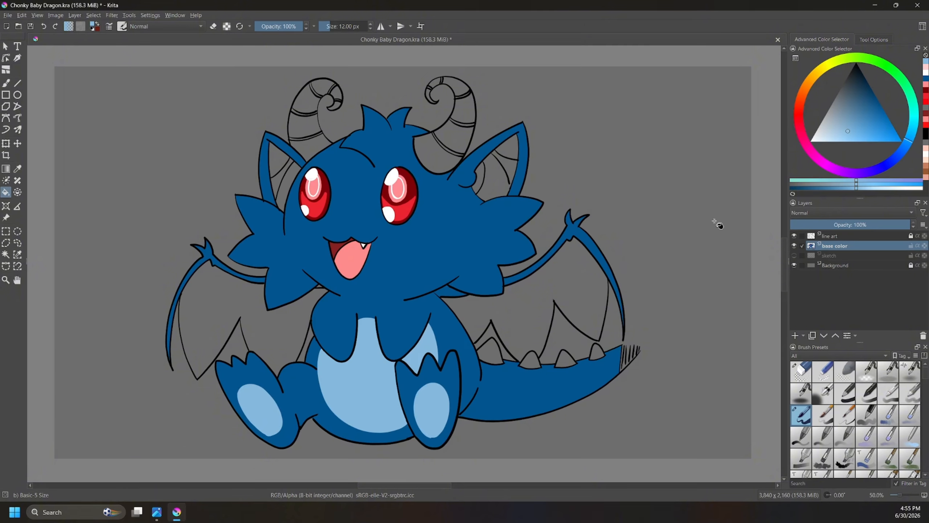
Step: Draw a light blue dividing line along the tail's underside and fill the strip below it
key(b)
mouse_move(620, 368)
mouse_down()
mouse_move(543, 403)
mouse_move(473, 407)
mouse_up()
key(f)
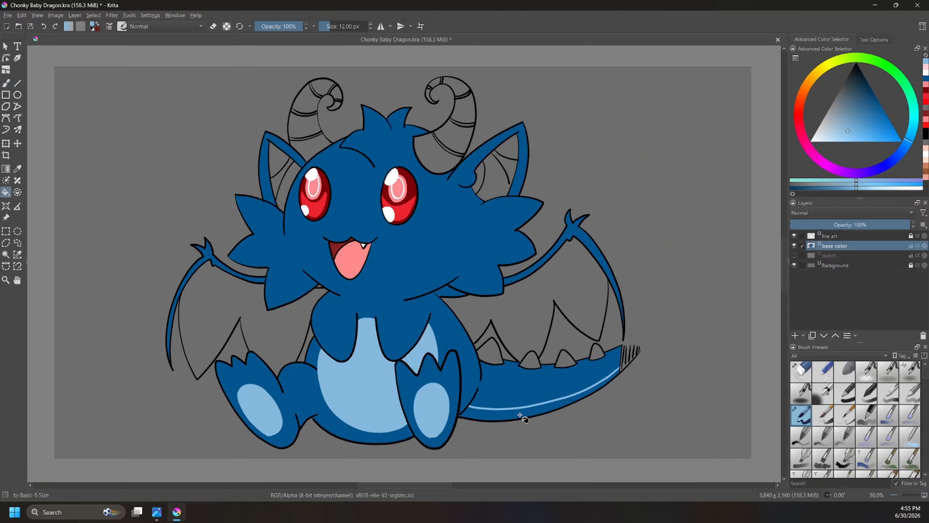
click(532, 406)
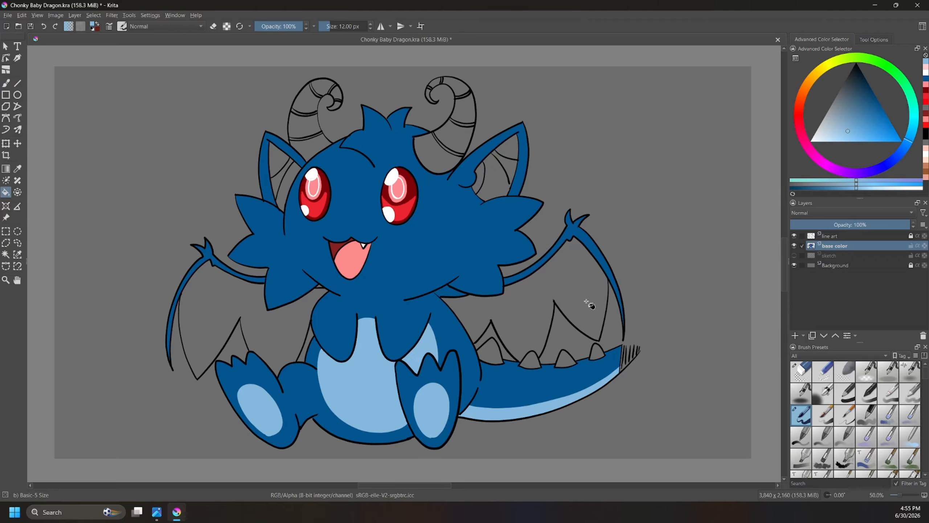
Step: Fill both wing membranes with light blue and patch the small area beside the left cheek fur with sampled body blue
click(603, 292)
click(275, 322)
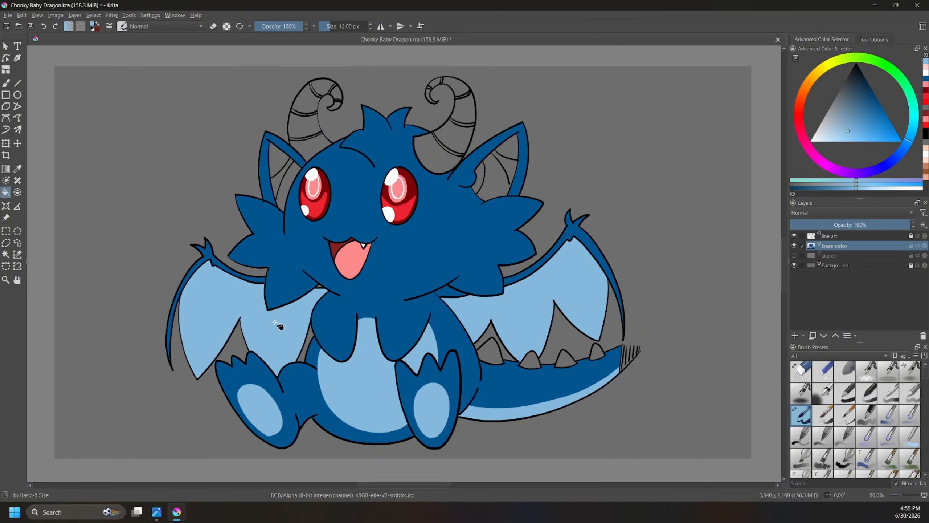
ctrl+click(295, 280)
click(321, 285)
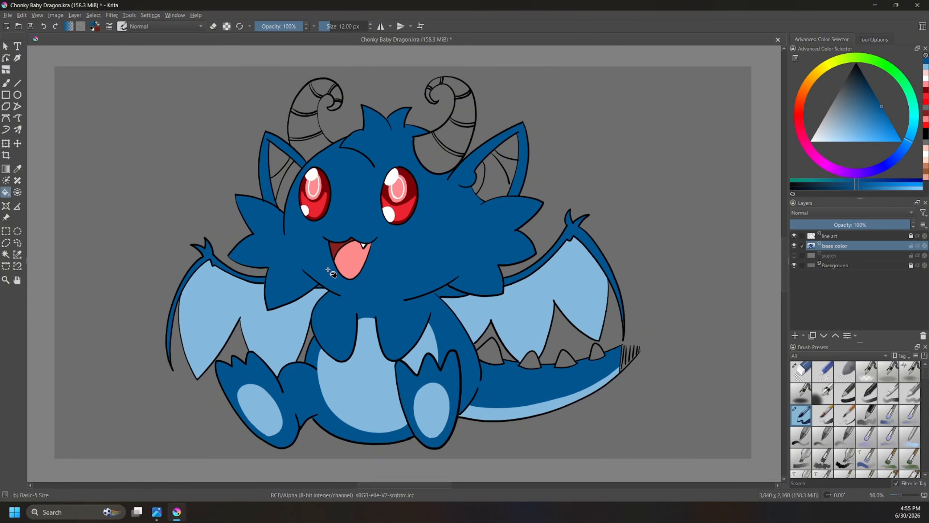
Step: Sample the light blue from the wing and fill all inner sections of both ears
ctrl+click(544, 296)
click(509, 179)
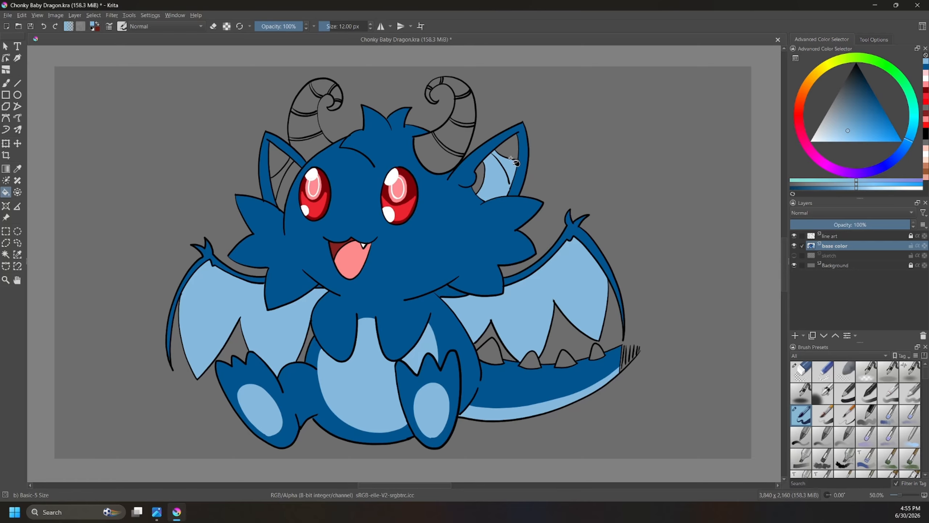
click(481, 180)
click(291, 190)
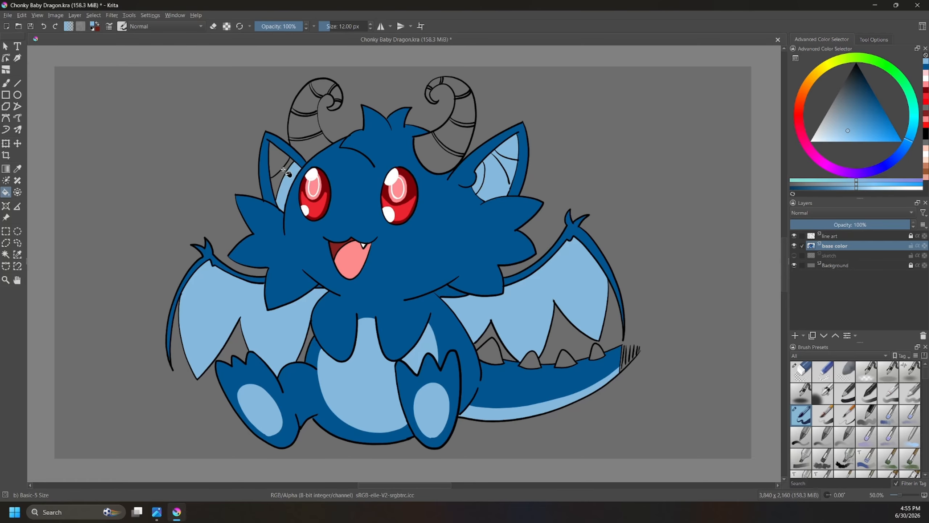
click(283, 179)
click(280, 155)
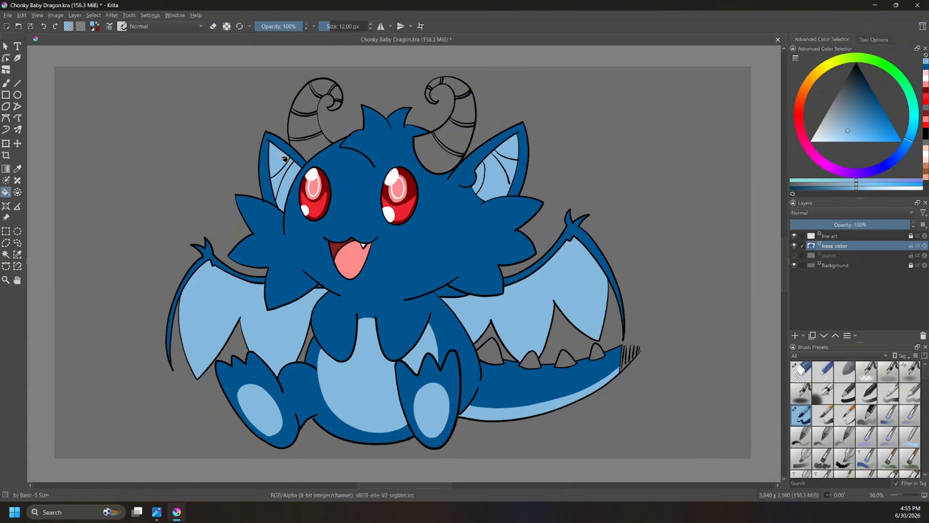
Step: Fill the four spikes along the top of the tail with light blue
click(492, 350)
click(531, 360)
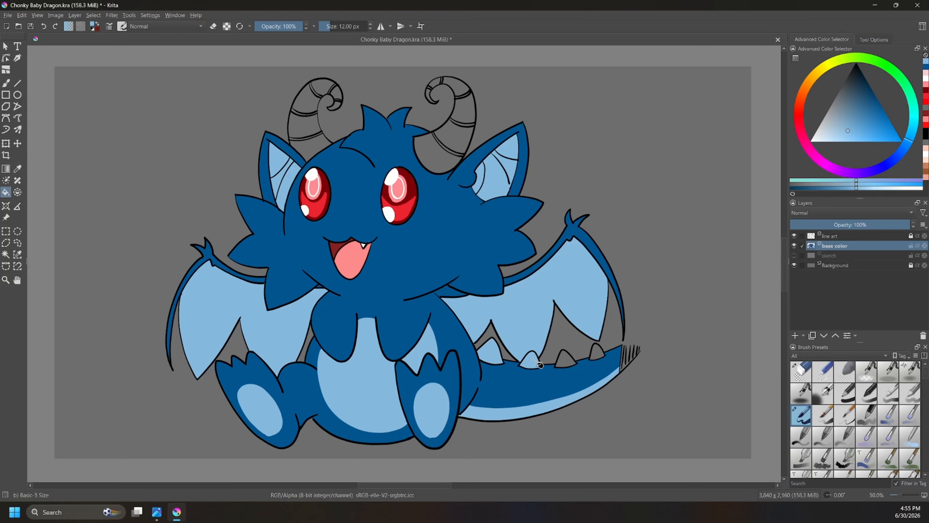
click(566, 359)
click(598, 351)
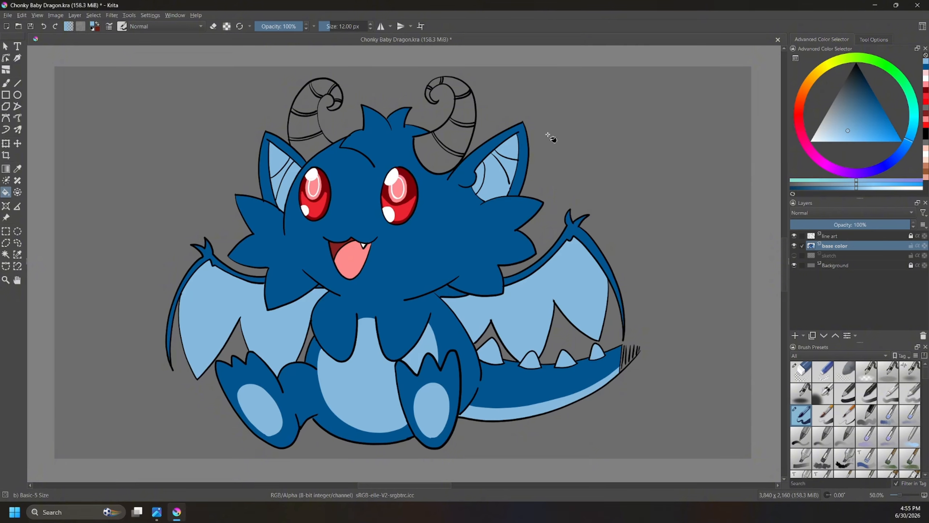
Step: Try filling the main segments of both horns with light blue
click(461, 163)
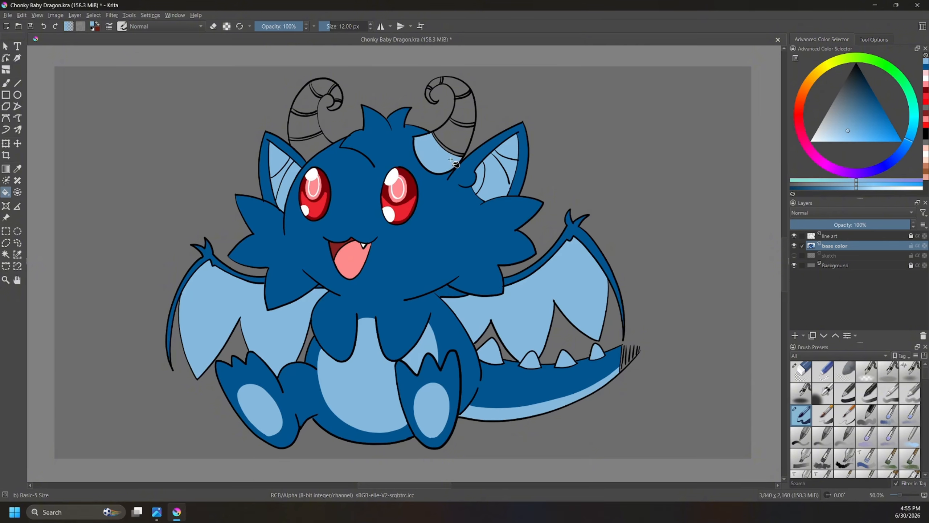
click(462, 133)
click(469, 111)
click(461, 88)
click(438, 85)
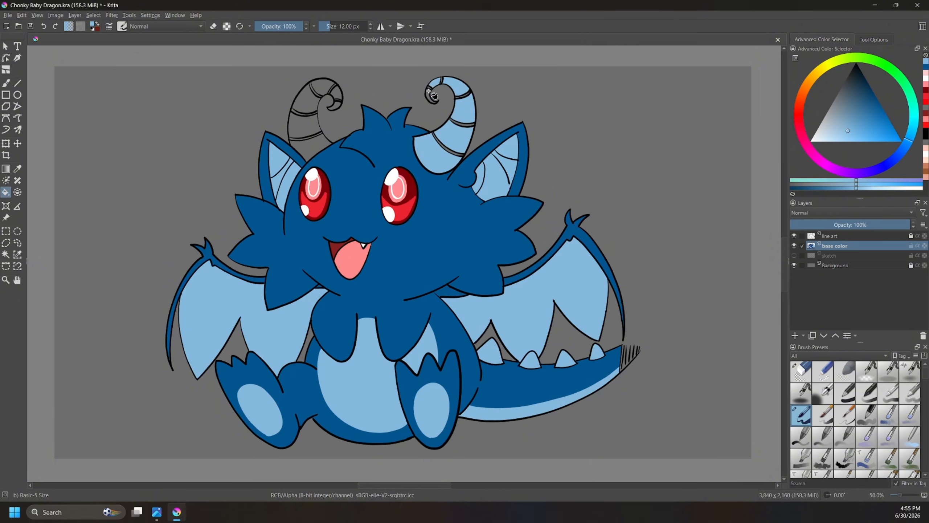
click(433, 94)
click(314, 135)
click(312, 129)
click(311, 104)
click(327, 86)
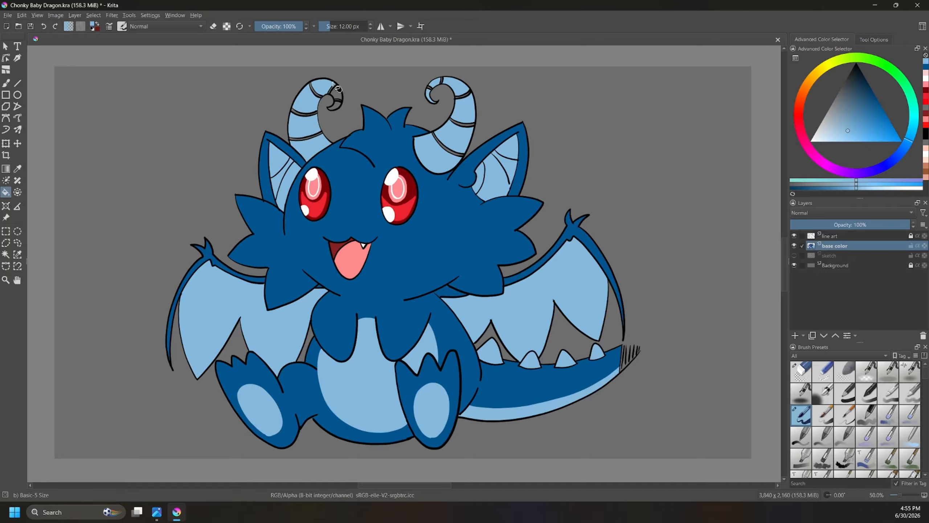
click(337, 89)
Step: Try light blue on the narrow bands of the right horn, then undo the light blue fills on both horns
click(450, 148)
click(462, 124)
click(468, 94)
key(b)
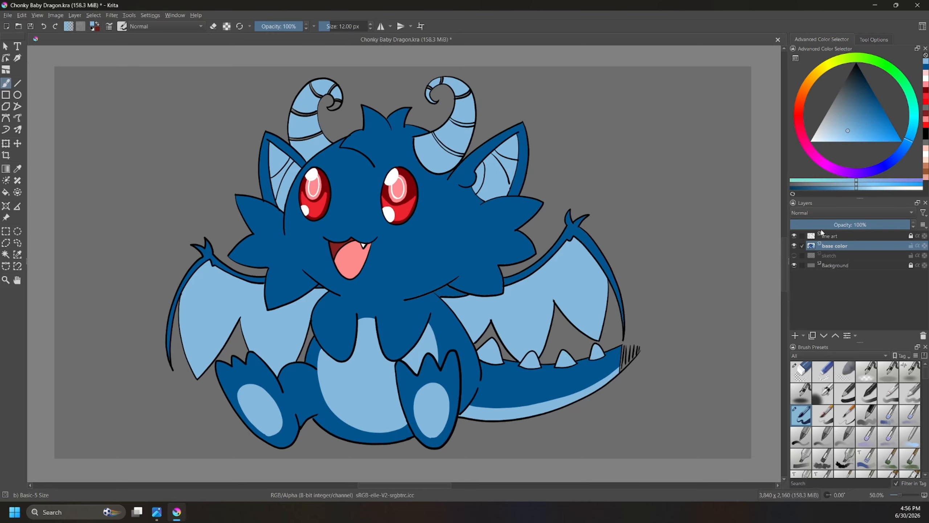
key(ctrl+z)
key(ctrl+z)
key(ctrl+z)
key(ctrl+z)
key(ctrl+z)
key(ctrl+z)
key(ctrl+z)
key(ctrl+z)
key(ctrl+z)
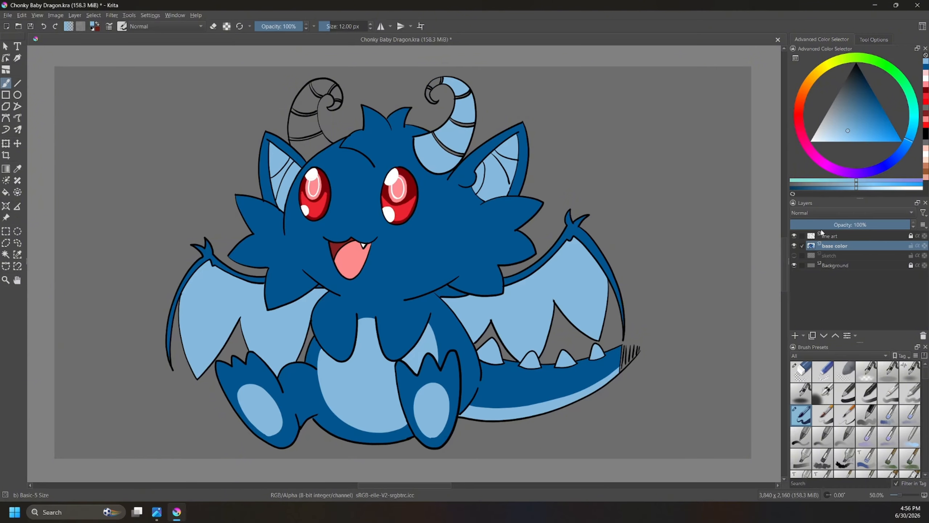
key(ctrl+z)
Step: Choose a medium brown and fill the main segments of the right horn with it
click(809, 83)
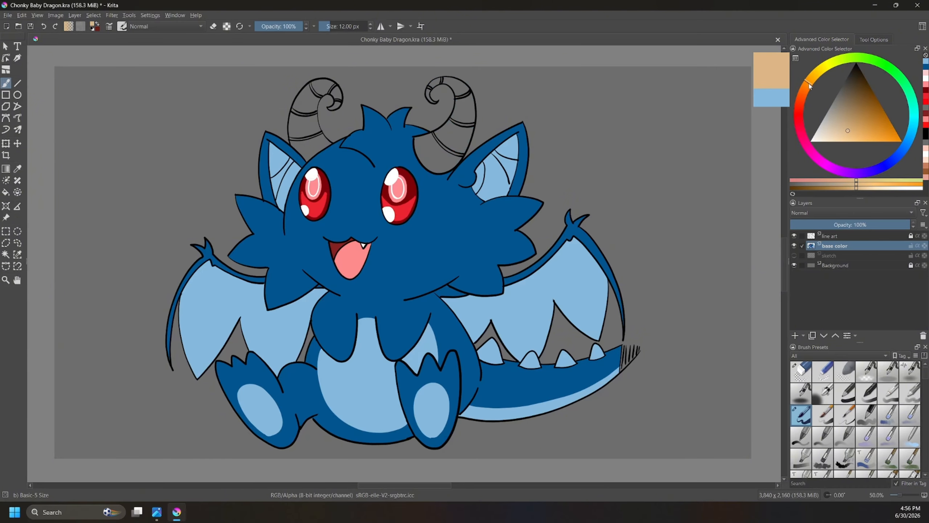
click(865, 116)
drag(865, 116, 876, 95)
drag(809, 82, 804, 89)
drag(871, 90, 863, 99)
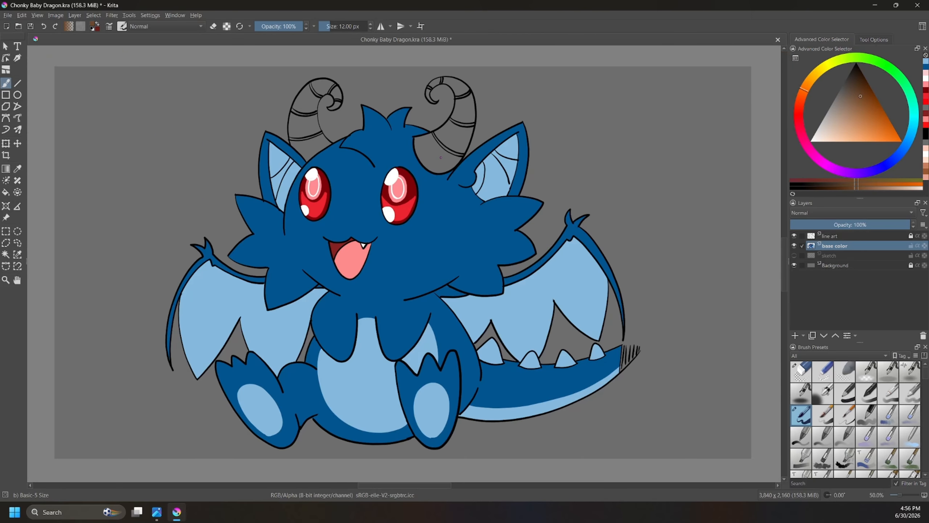
key(f)
click(457, 139)
click(467, 110)
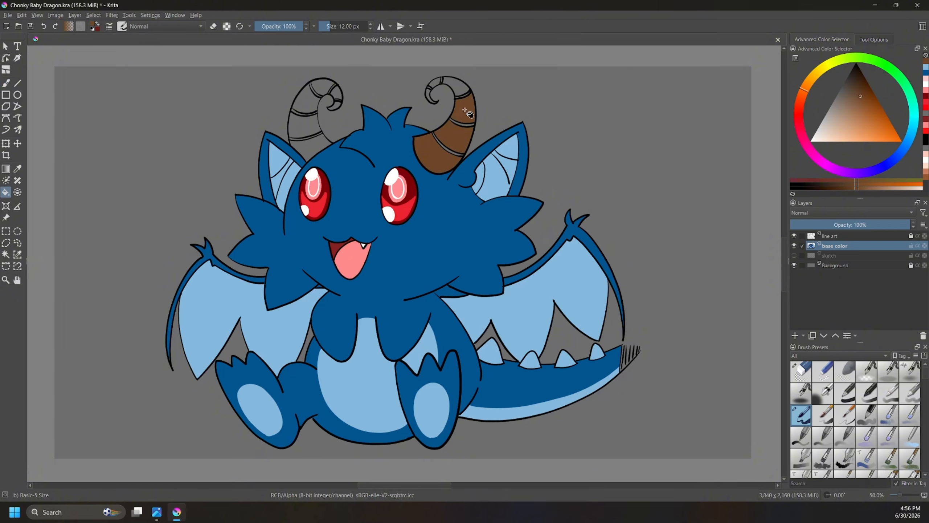
click(458, 88)
click(444, 84)
click(434, 94)
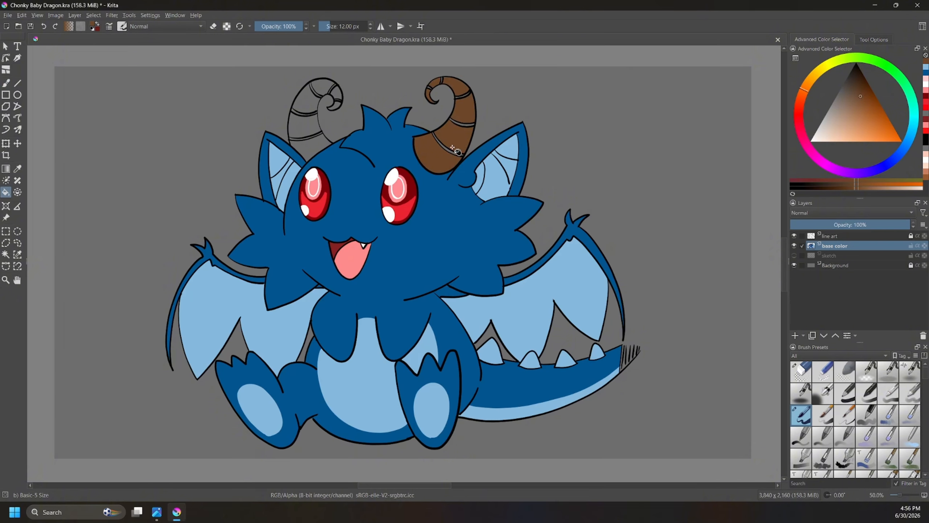
Step: Fill the main segments of the left horn with the same medium brown
click(316, 144)
click(308, 111)
click(307, 102)
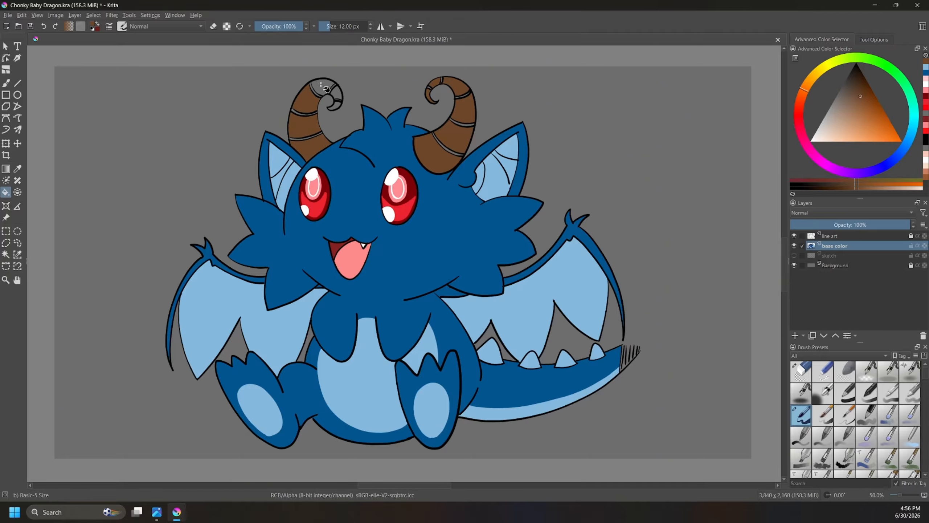
click(321, 85)
click(336, 92)
click(336, 104)
Step: Try a darker brown fill on the narrow bands of the right horn
drag(862, 94, 874, 80)
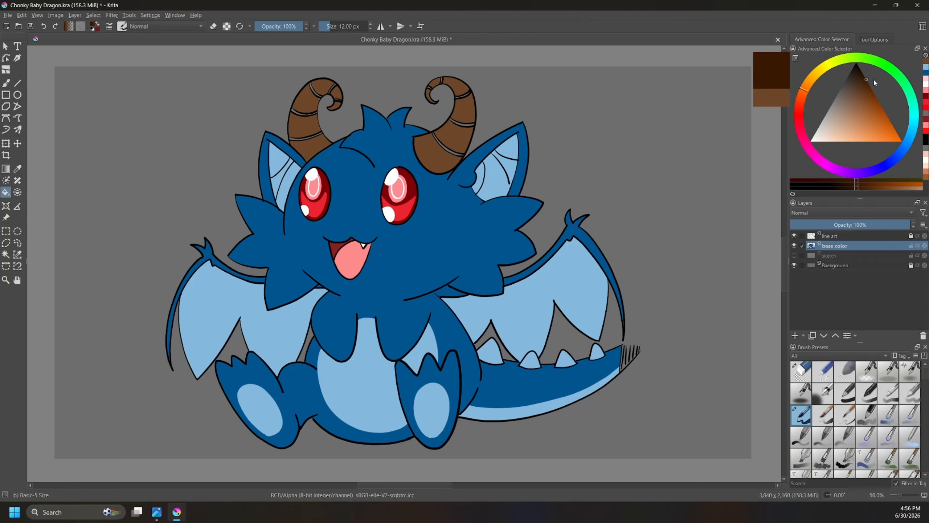
click(440, 142)
click(461, 123)
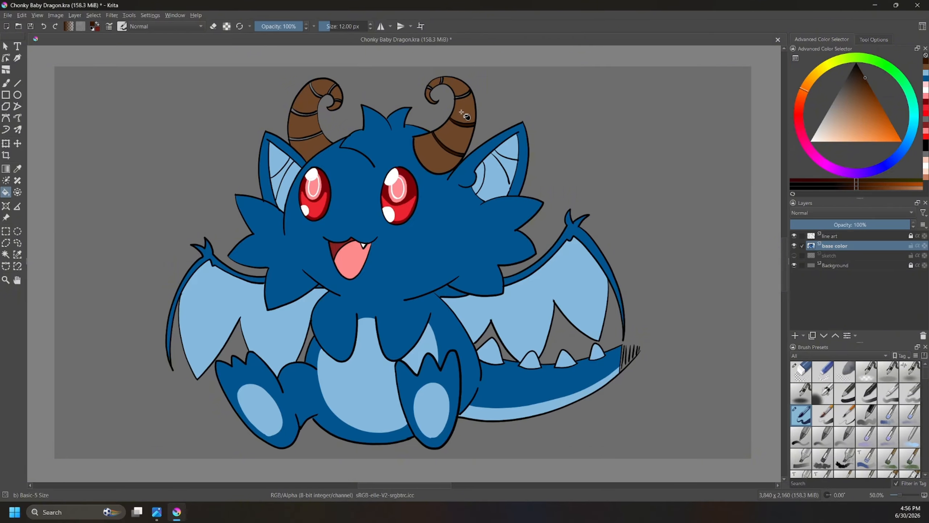
key(ctrl+z)
key(ctrl+z)
Step: Try the ear's light blue on the narrow bands of the right horn, then undo those fills
ctrl+click(496, 166)
click(460, 153)
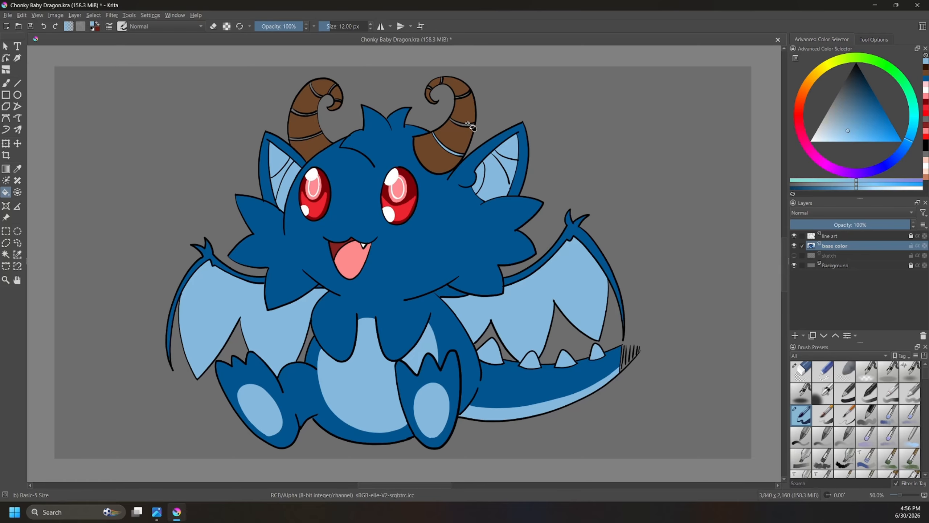
click(470, 125)
click(468, 97)
key(ctrl+z)
key(ctrl+z)
key(ctrl+z)
Step: Fill the narrow bands of the right horn with dark brown
ctrl+click(444, 148)
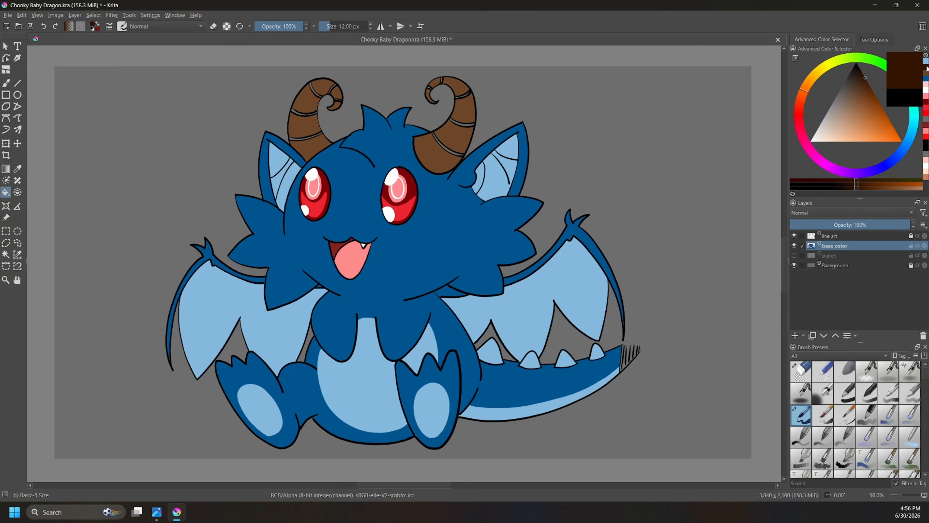
click(445, 148)
click(467, 124)
click(467, 86)
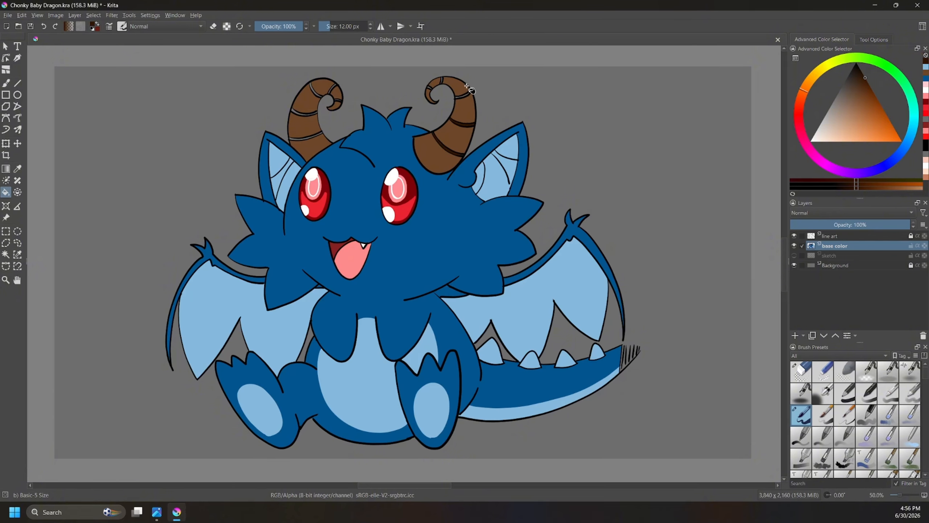
click(466, 95)
Step: Paint the narrow bands of the left horn dark brown with the brush
key(b)
drag(336, 86, 330, 92)
drag(311, 85, 315, 93)
drag(294, 112, 312, 116)
drag(288, 139, 310, 139)
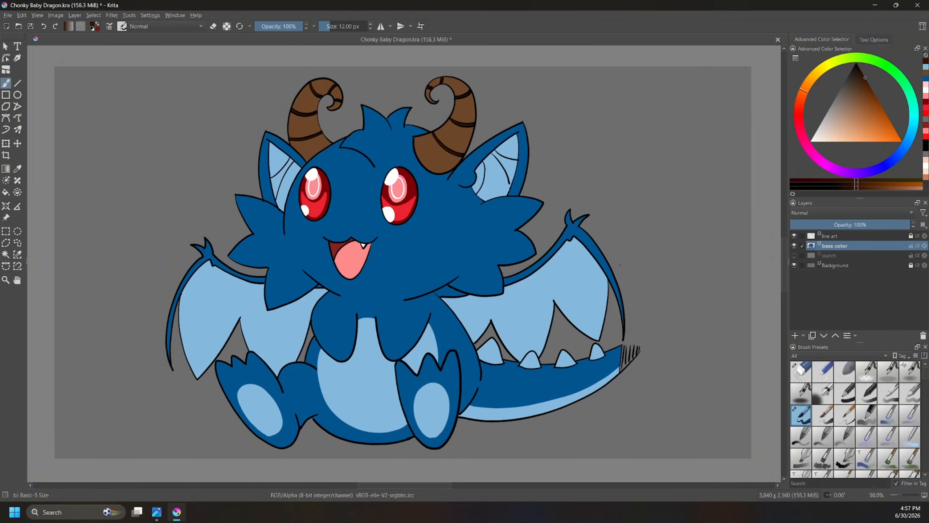
Step: On a new paint layer above the sketch layer, outline a tall wavy flame rising from the tail tip in medium blue and fill it
ctrl+click(617, 258)
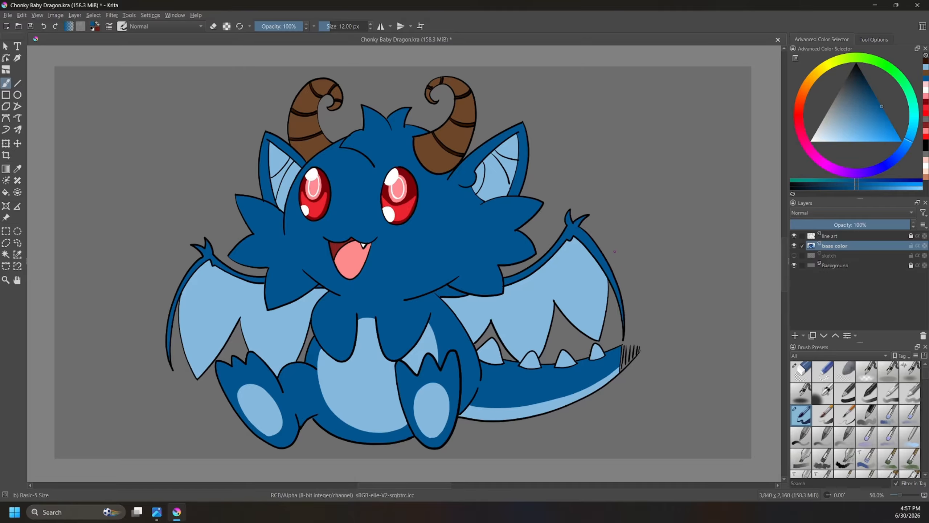
mouse_move(883, 108)
mouse_down()
mouse_move(873, 125)
mouse_move(874, 103)
mouse_move(878, 120)
mouse_up()
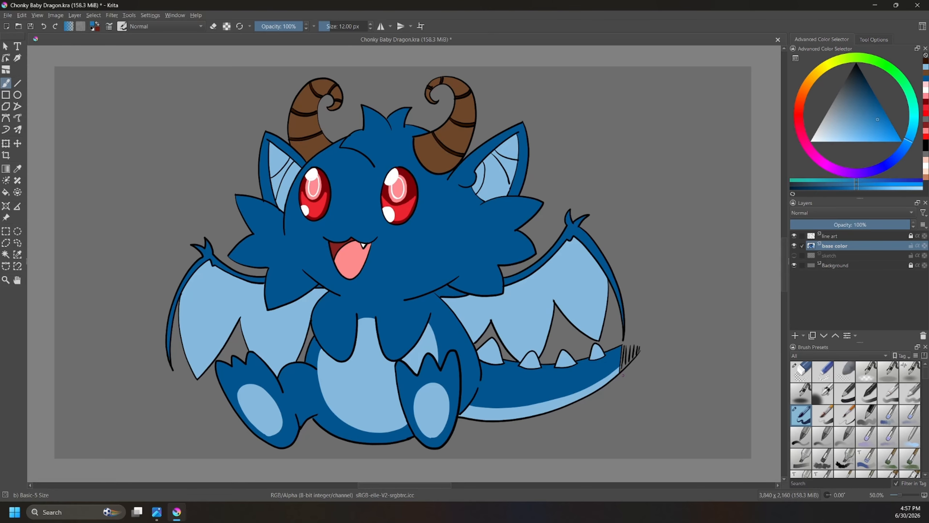
click(833, 254)
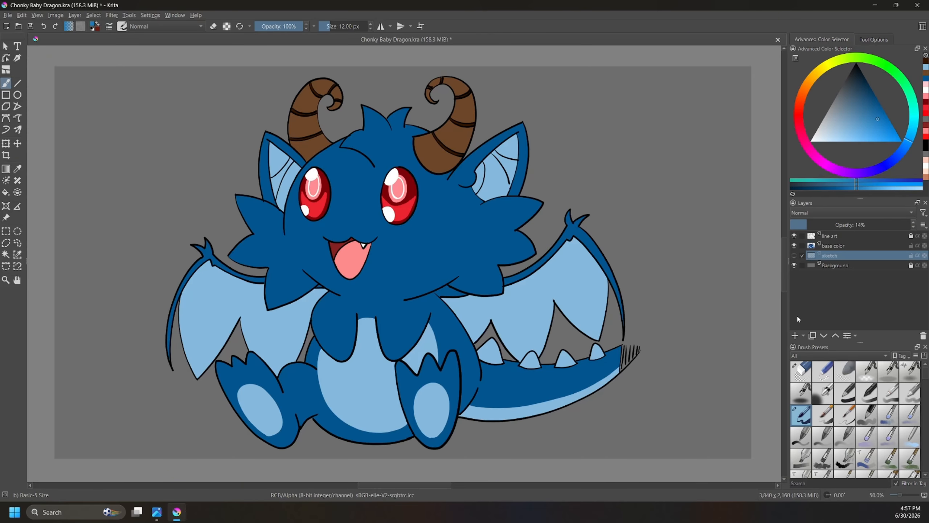
click(795, 335)
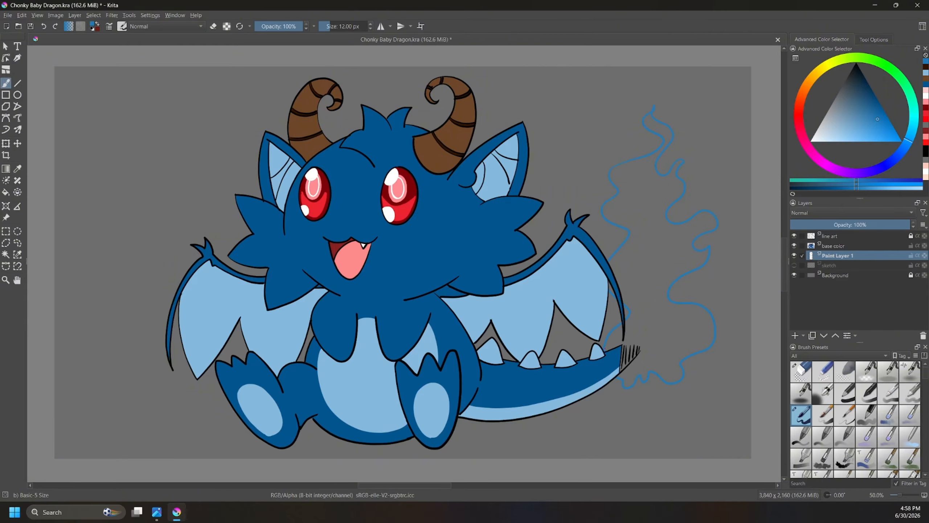
key(f)
click(656, 321)
Step: On another new paint layer, outline a smaller inner flame in bright light blue and fill it
click(795, 335)
click(867, 129)
drag(867, 131, 865, 141)
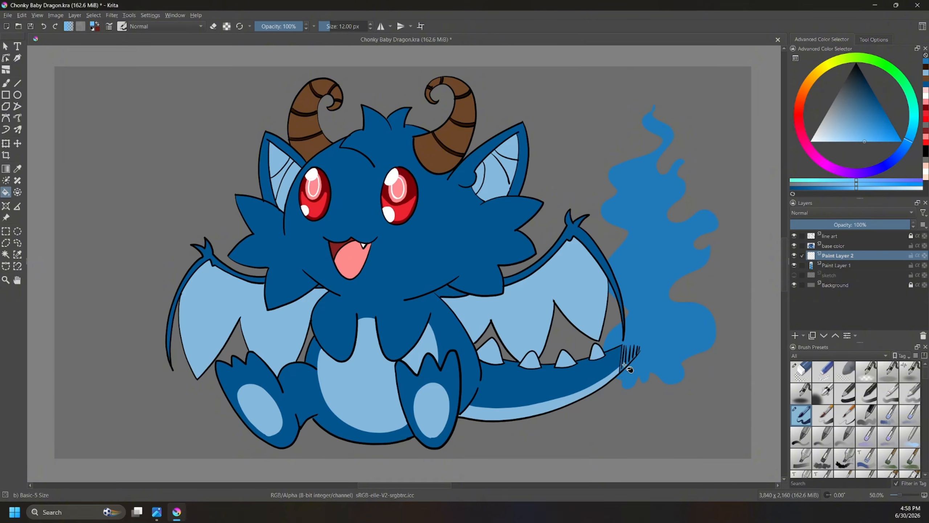
key(b)
mouse_move(629, 376)
mouse_down()
mouse_move(612, 339)
mouse_move(636, 322)
mouse_move(635, 298)
mouse_move(619, 280)
mouse_move(645, 224)
mouse_move(622, 212)
mouse_move(625, 173)
mouse_move(666, 143)
mouse_move(650, 119)
mouse_move(665, 132)
mouse_move(654, 185)
mouse_move(674, 188)
mouse_move(656, 216)
mouse_move(668, 238)
mouse_move(692, 230)
mouse_move(680, 248)
mouse_move(688, 264)
mouse_move(653, 296)
mouse_move(700, 334)
mouse_move(668, 354)
mouse_move(672, 372)
mouse_move(636, 375)
mouse_up()
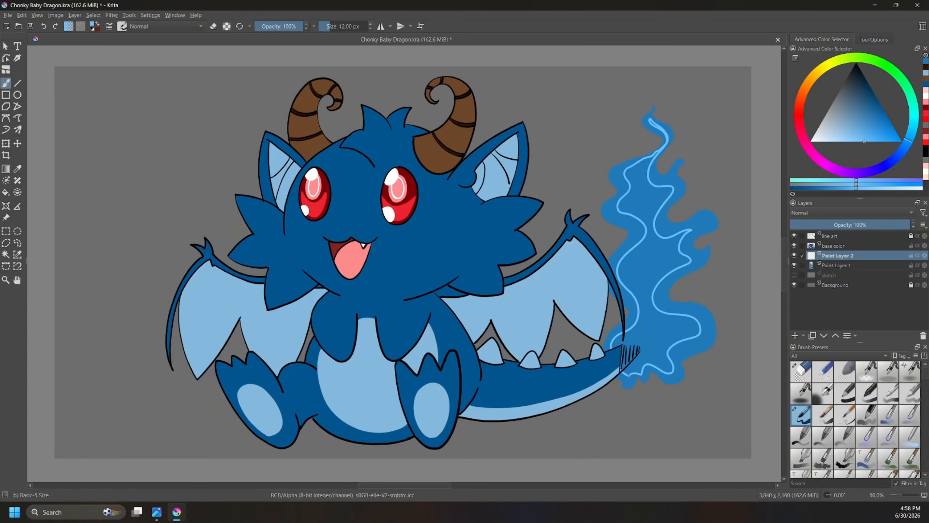
key(f)
click(645, 286)
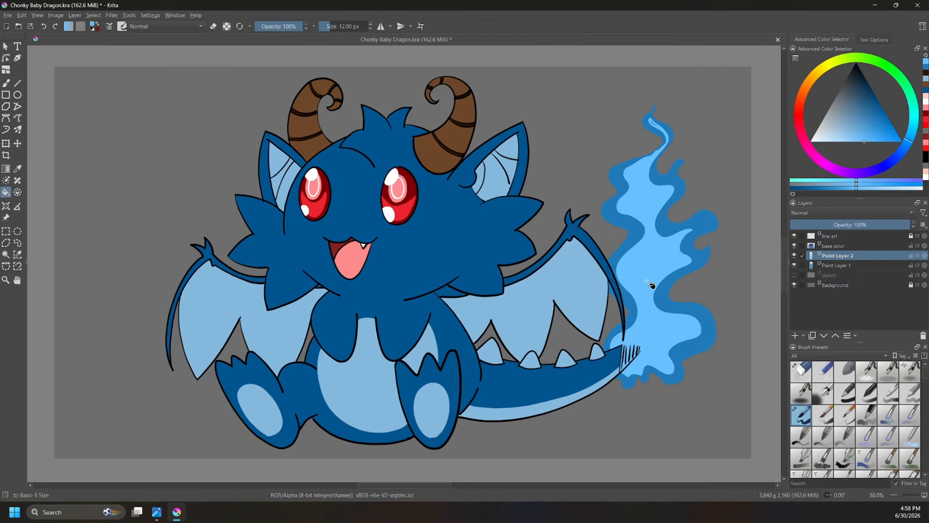
Step: Outline a narrow core inside the flame in very pale blue and fill it
key(b)
drag(847, 128, 827, 143)
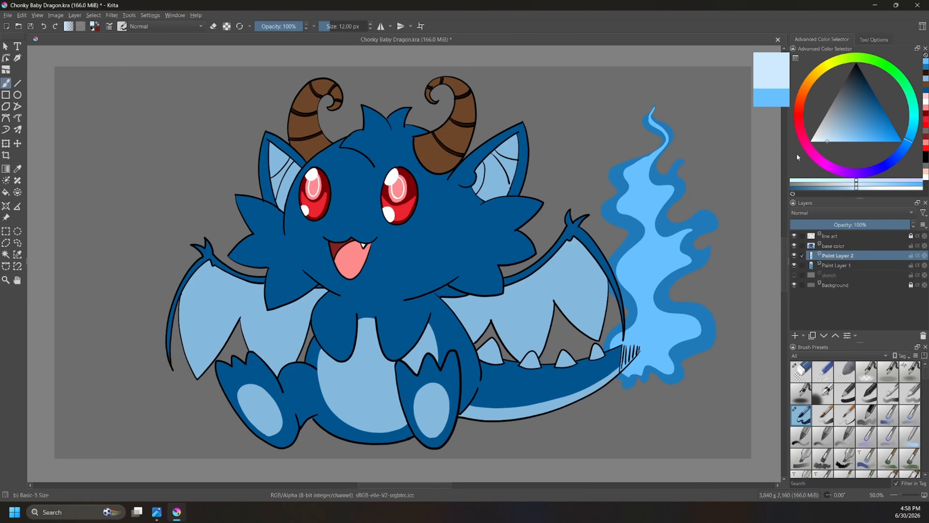
mouse_move(621, 342)
mouse_down()
mouse_move(648, 315)
mouse_move(637, 269)
mouse_move(650, 237)
mouse_move(650, 216)
mouse_move(630, 202)
mouse_move(649, 159)
mouse_move(652, 235)
mouse_move(662, 251)
mouse_move(650, 295)
mouse_move(657, 314)
mouse_move(677, 325)
mouse_move(662, 354)
mouse_move(629, 373)
mouse_up()
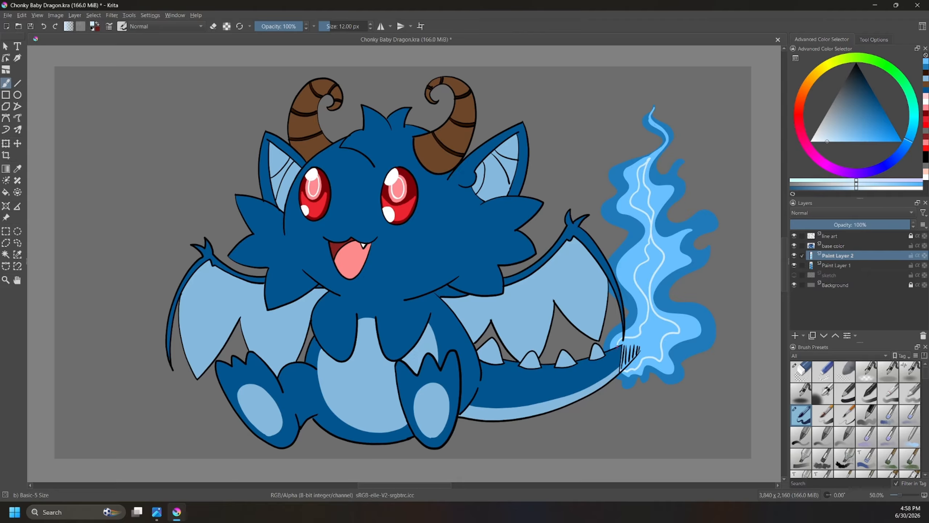
key(f)
click(653, 344)
click(647, 199)
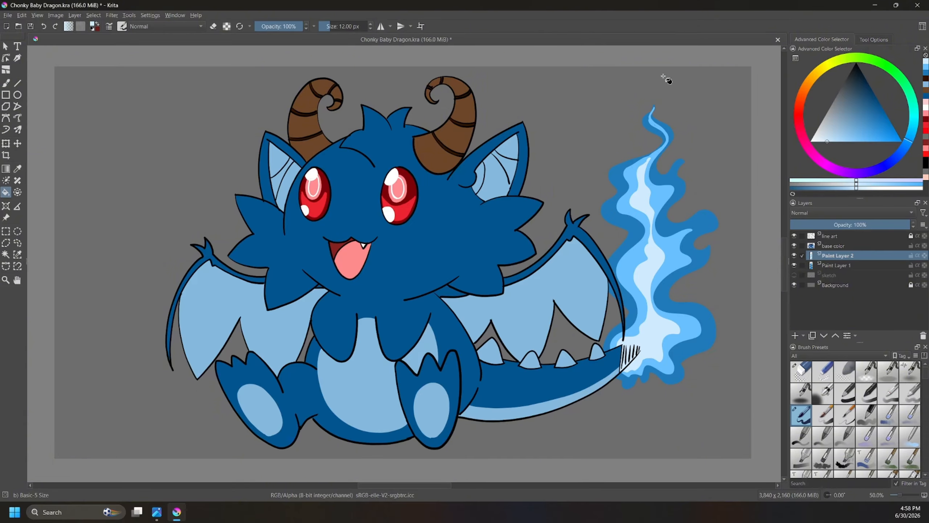
Step: Merge the inner flame layer into the layer below and extend the flame's tip with the medium blue
ctrl+click(651, 112)
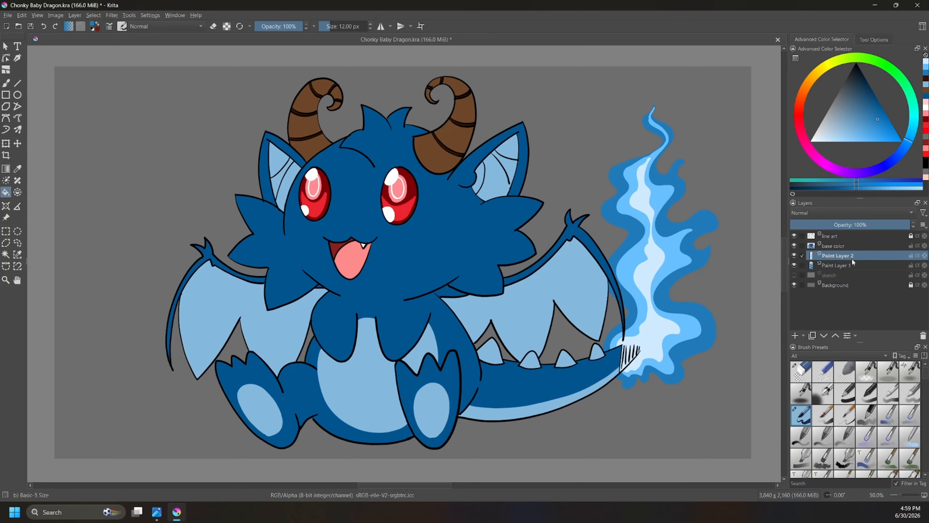
key(ctrl+e)
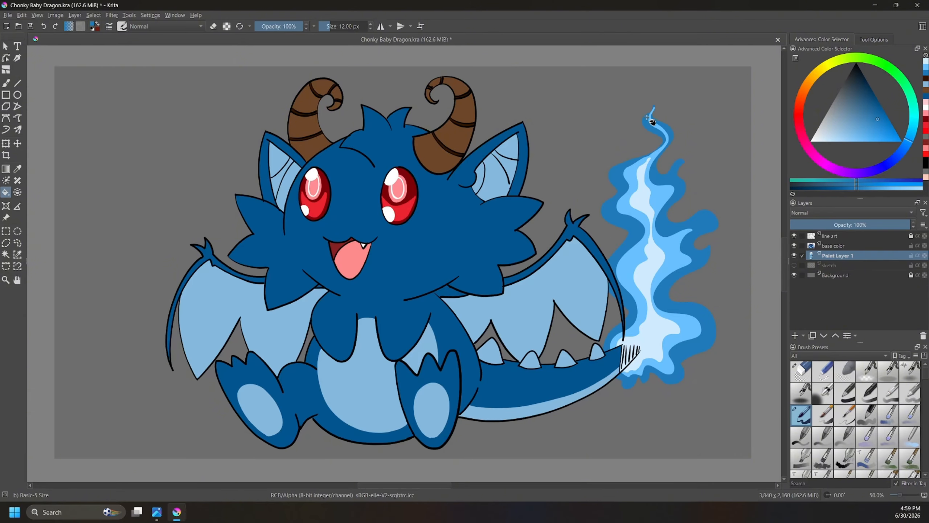
key(b)
mouse_move(658, 121)
mouse_down()
mouse_move(667, 128)
mouse_move(650, 120)
mouse_up()
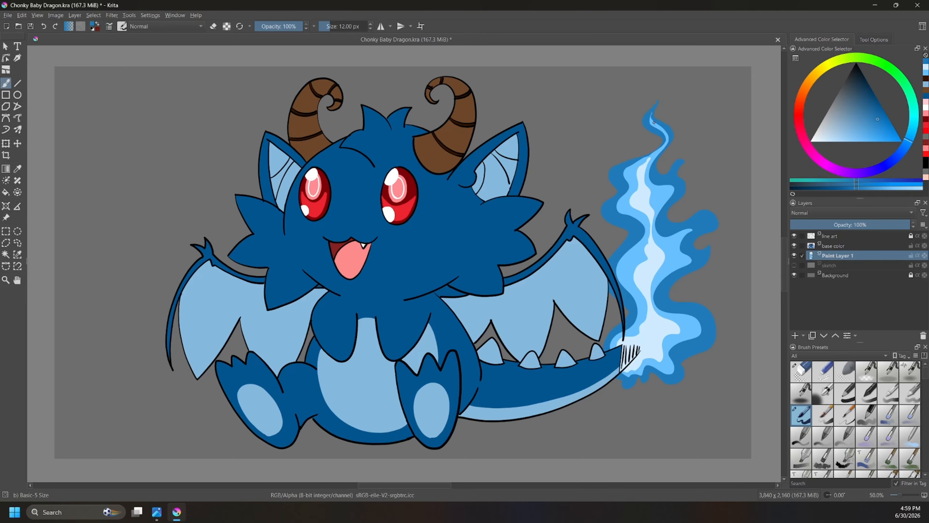
Step: Draw outlines of six small embers around the tail flame in the inner flame's light blue
ctrl+click(654, 257)
mouse_move(615, 143)
mouse_down()
mouse_move(617, 126)
mouse_move(614, 144)
mouse_up()
drag(687, 141, 690, 124)
mouse_move(662, 92)
mouse_down()
mouse_move(662, 74)
mouse_move(662, 90)
mouse_up()
mouse_move(720, 283)
mouse_down()
mouse_move(727, 265)
mouse_move(731, 278)
mouse_move(719, 282)
mouse_up()
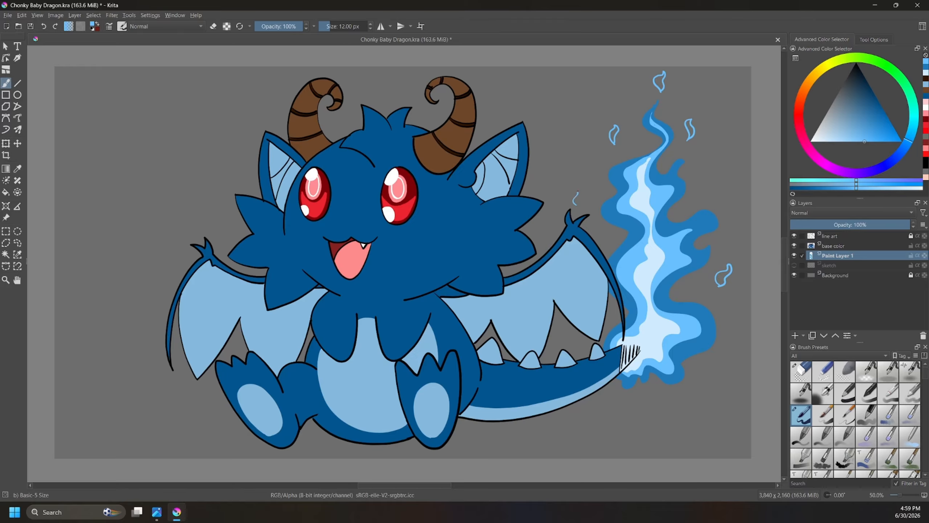
drag(574, 204, 584, 198)
drag(724, 353, 715, 363)
Step: Fill all six ember outlines with the same light blue
key(f)
click(724, 275)
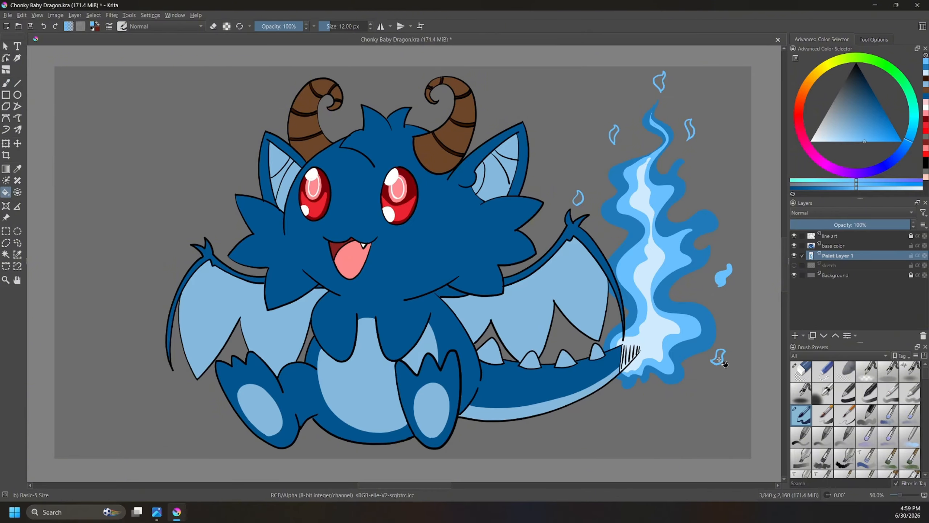
click(718, 358)
click(583, 191)
click(616, 137)
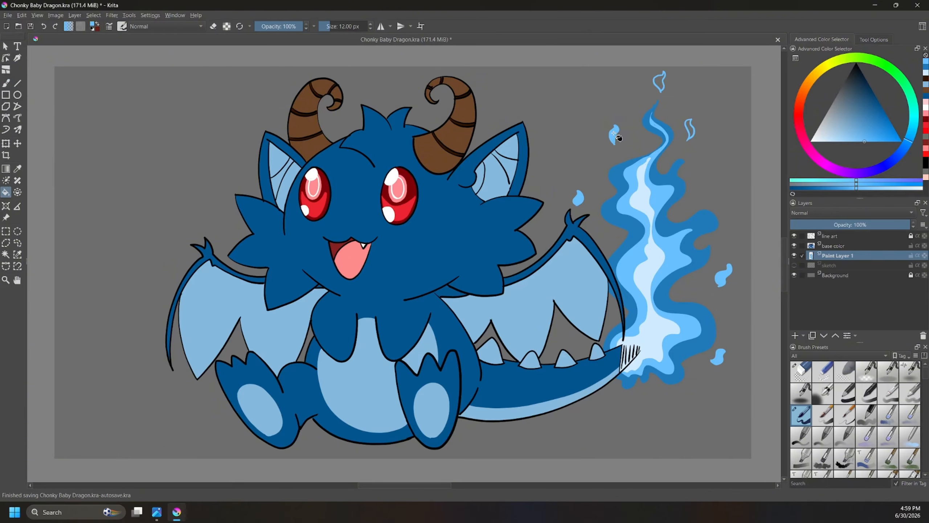
click(691, 131)
click(661, 81)
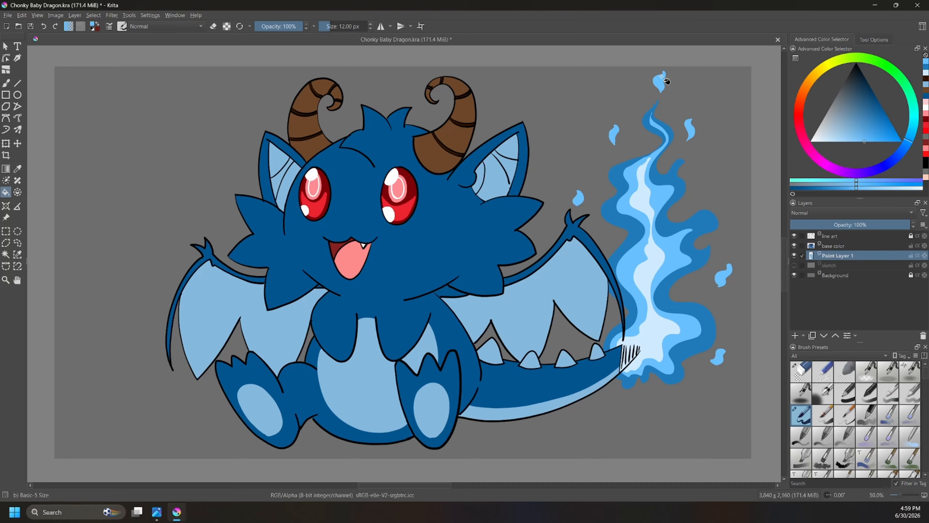